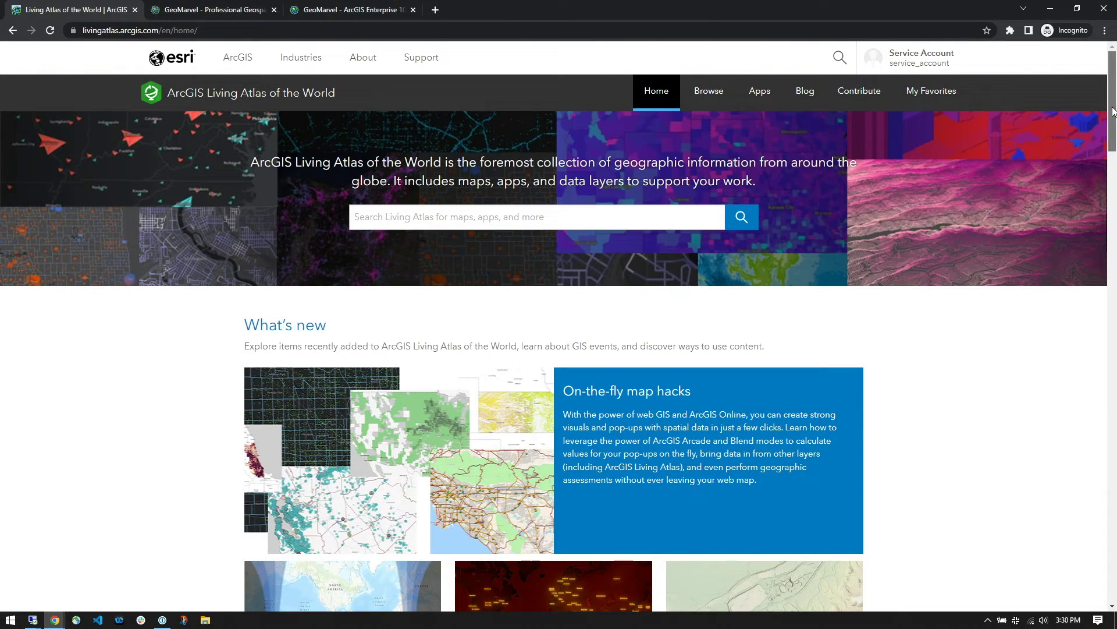
- Scroll the Living Atlas of the World home page down to the 'Make it your own' section
{"action": "left_click_drag", "start_coordinate": [1113, 111], "coordinate": [1097, 459]}
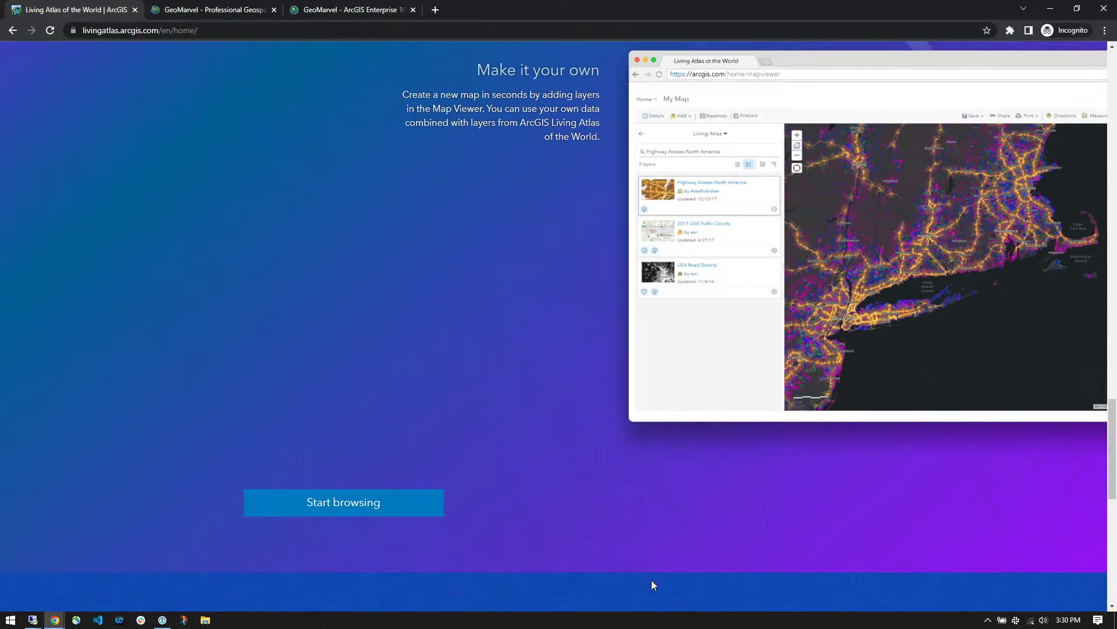
- Start browsing the Living Atlas catalogue and filter it by Basemaps, Imagery, then Boundaries
{"action": "left_click", "coordinate": [395, 515]}
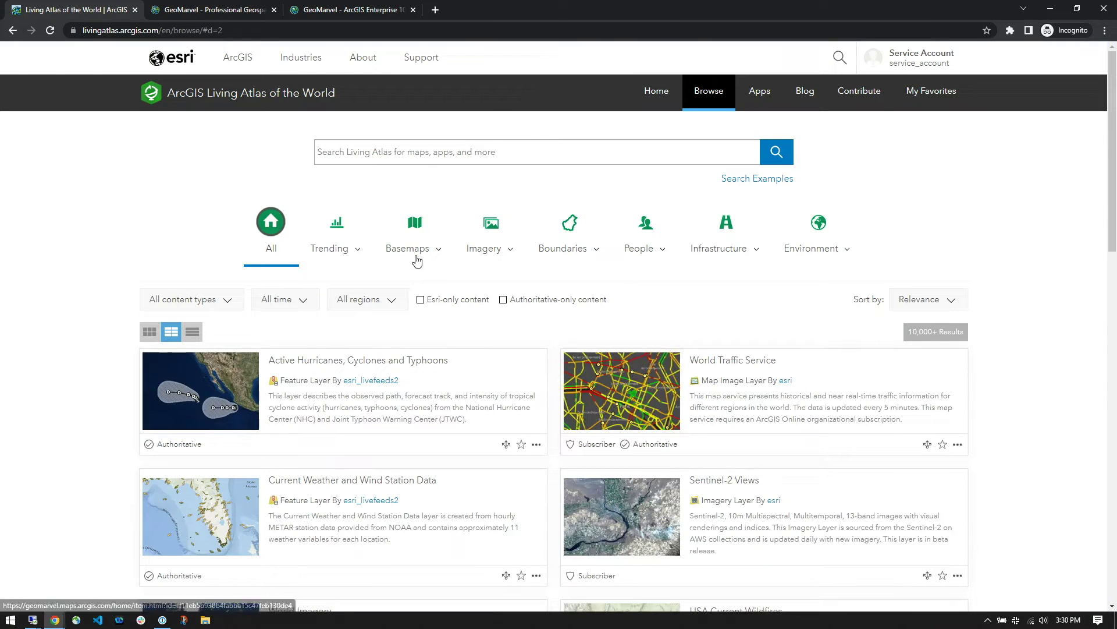
{"action": "left_click", "coordinate": [407, 238]}
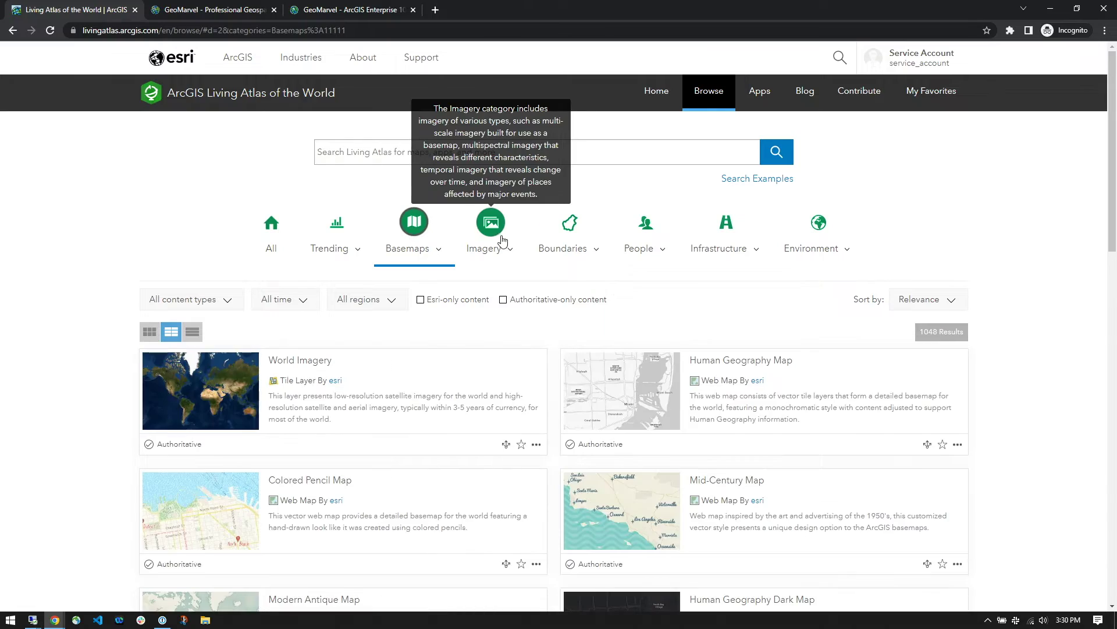
{"action": "left_click", "coordinate": [497, 233]}
{"action": "scroll", "coordinate": [584, 349], "scroll_direction": "down", "scroll_amount": 7}
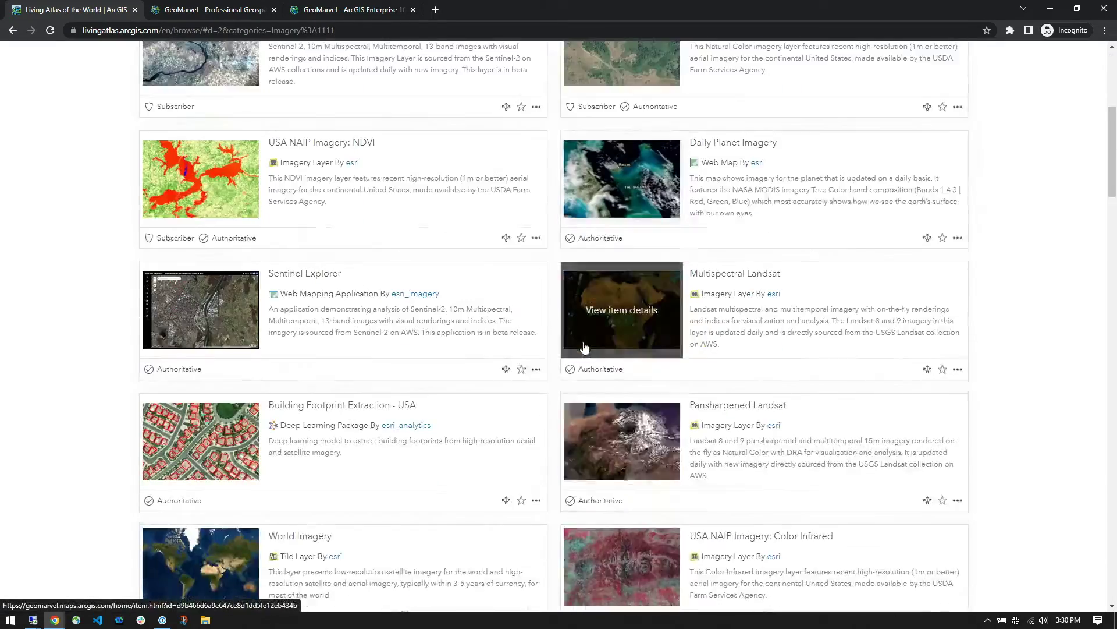
{"action": "scroll", "coordinate": [585, 349], "scroll_direction": "up", "scroll_amount": 10}
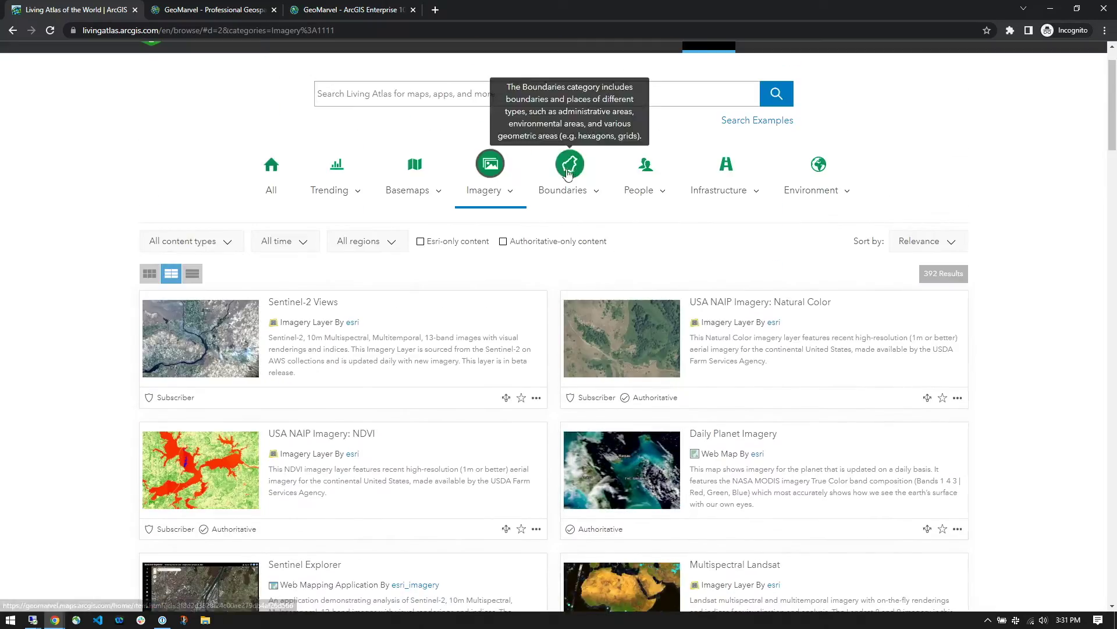
{"action": "left_click", "coordinate": [574, 192]}
{"action": "scroll", "coordinate": [649, 242], "scroll_direction": "down", "scroll_amount": 7}
{"action": "scroll", "coordinate": [686, 314], "scroll_direction": "up", "scroll_amount": 6}
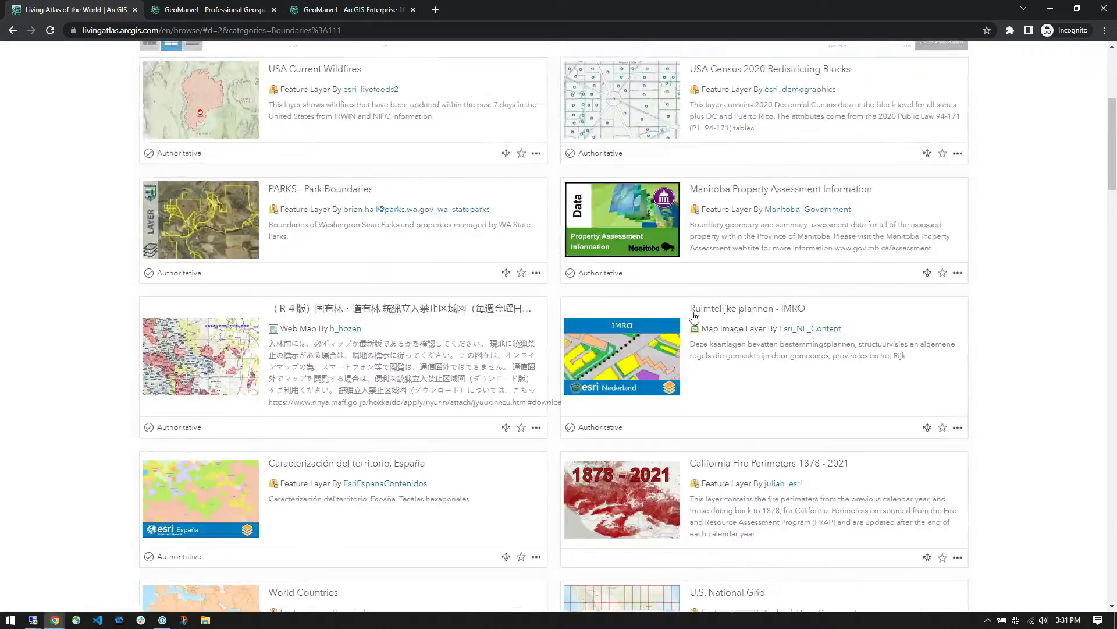
{"action": "scroll", "coordinate": [646, 169], "scroll_direction": "up", "scroll_amount": 1}
- Filter by People, then Environment, showing 2384 results including Active Hurricanes, Cyclones and Typhoons
{"action": "left_click", "coordinate": [645, 165]}
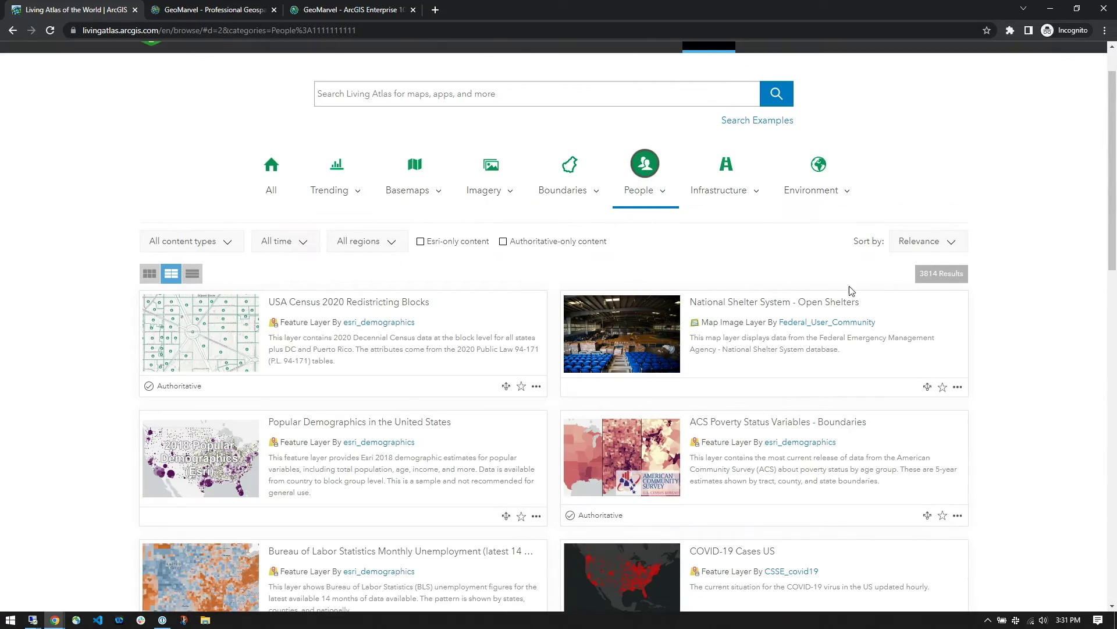
{"action": "scroll", "coordinate": [1077, 174], "scroll_direction": "down", "scroll_amount": 3}
{"action": "scroll", "coordinate": [1115, 198], "scroll_direction": "down", "scroll_amount": 5}
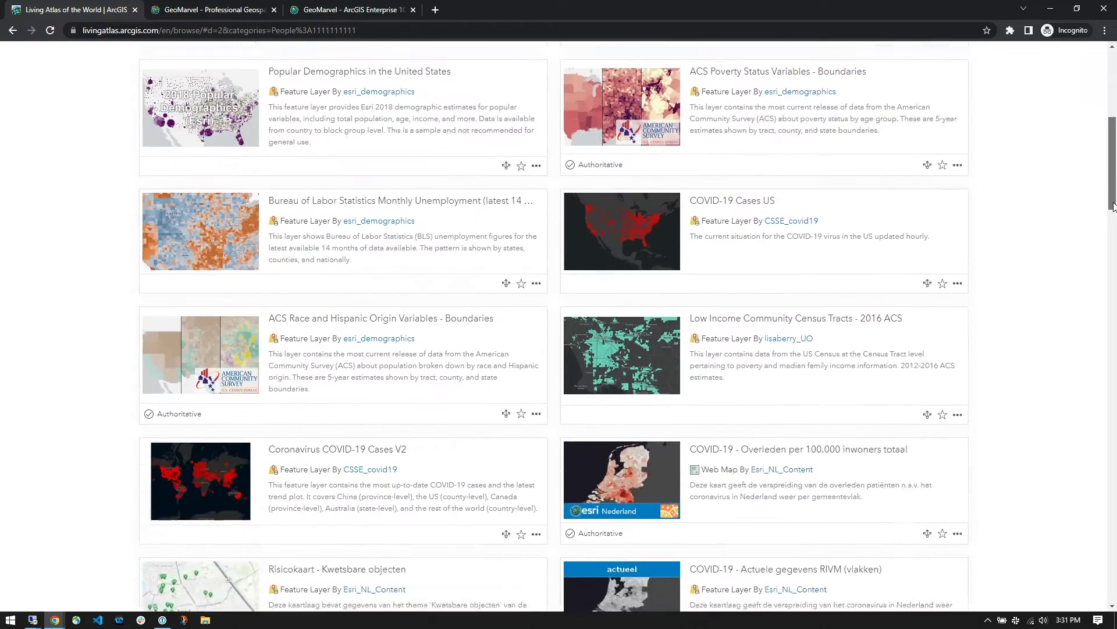
{"action": "scroll", "coordinate": [1115, 225], "scroll_direction": "down", "scroll_amount": 4}
{"action": "scroll", "coordinate": [1114, 224], "scroll_direction": "up", "scroll_amount": 2}
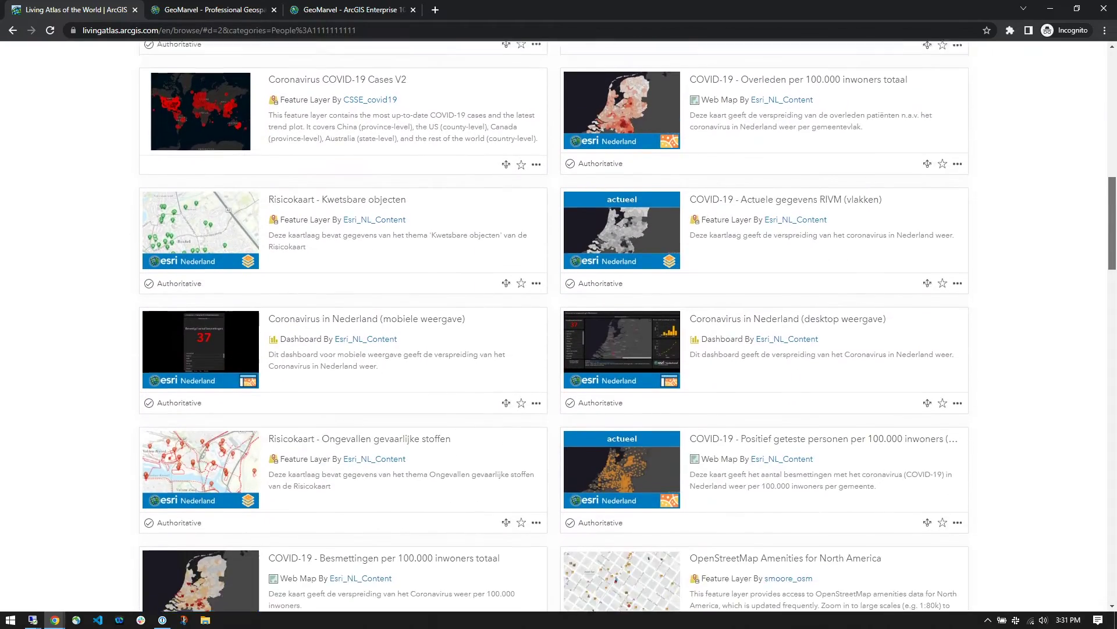
{"action": "scroll", "coordinate": [1115, 224], "scroll_direction": "up", "scroll_amount": 8}
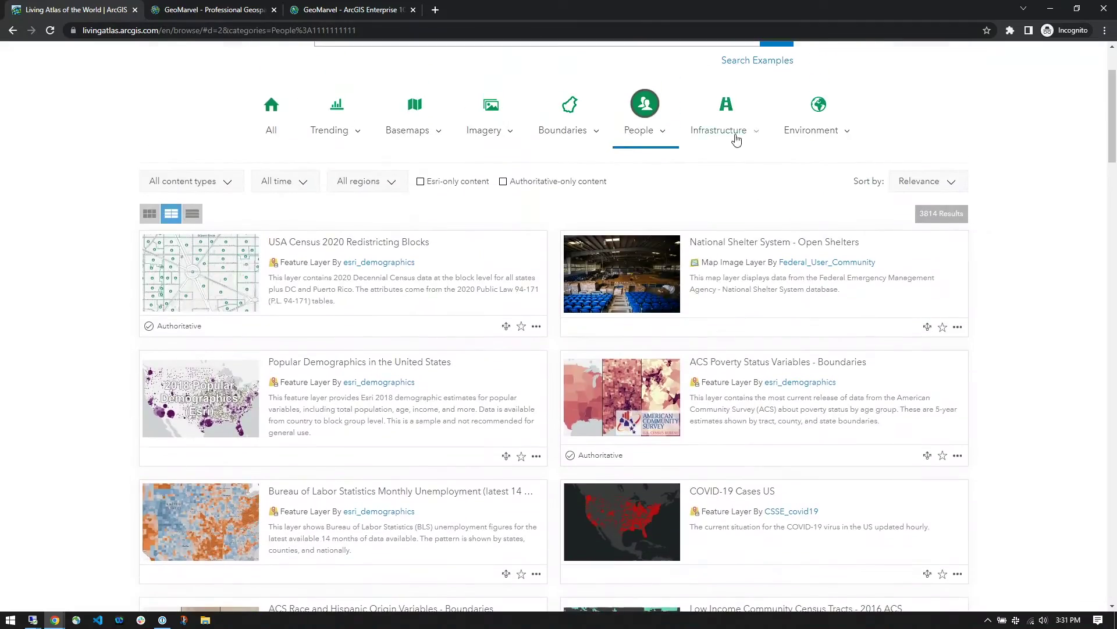
{"action": "left_click", "coordinate": [818, 105]}
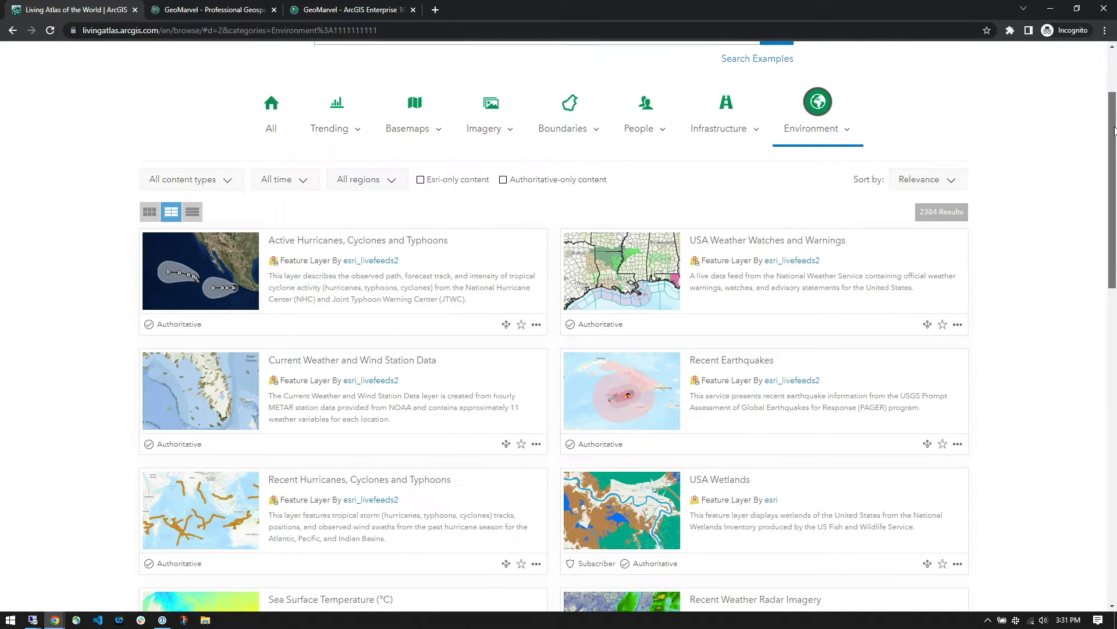
{"action": "scroll", "coordinate": [1110, 111], "scroll_direction": "up", "scroll_amount": 2}
{"action": "scroll", "coordinate": [1110, 110], "scroll_direction": "up", "scroll_amount": 1}
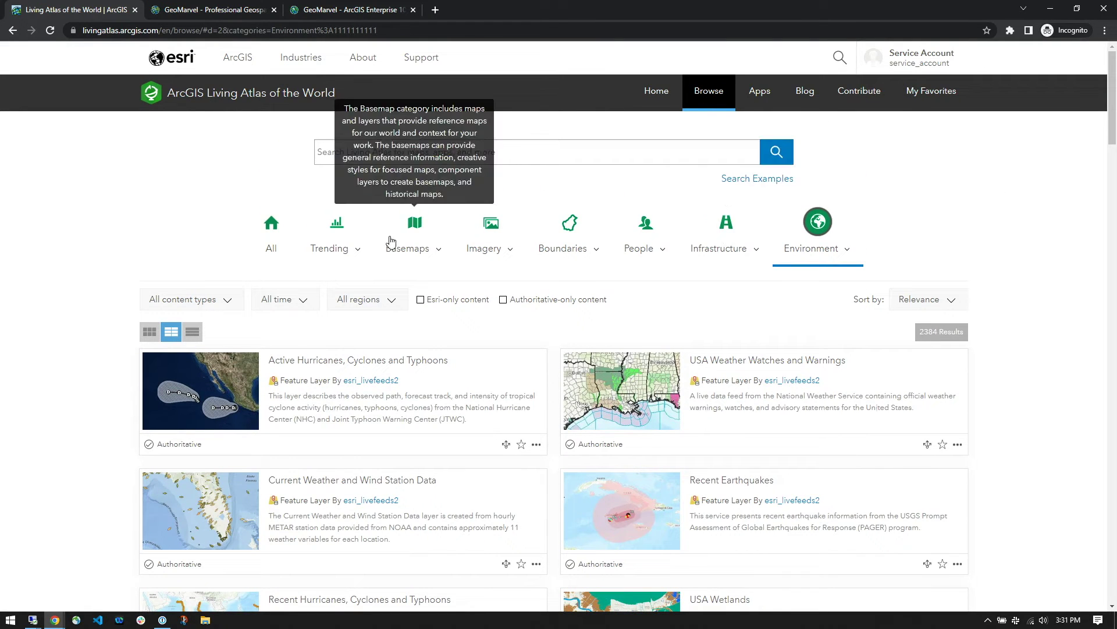
- In the Enterprise portal, check Organization > Settings > ArcGIS Online Living Atlas options, then return to ArcGIS Online
{"action": "left_click", "coordinate": [349, 10]}
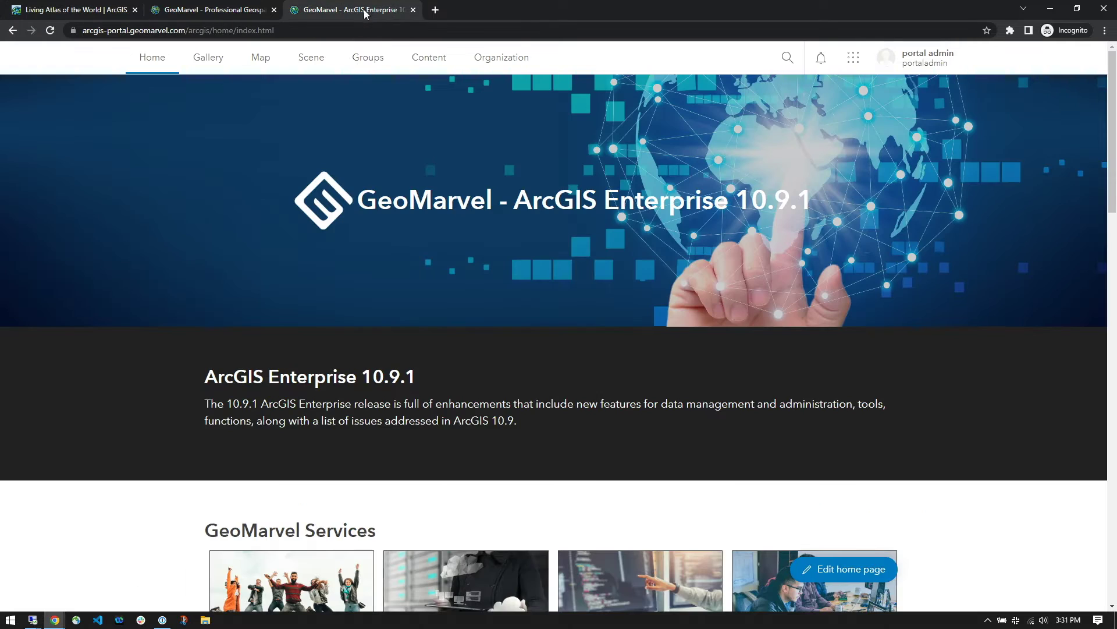
{"action": "left_click", "coordinate": [501, 57]}
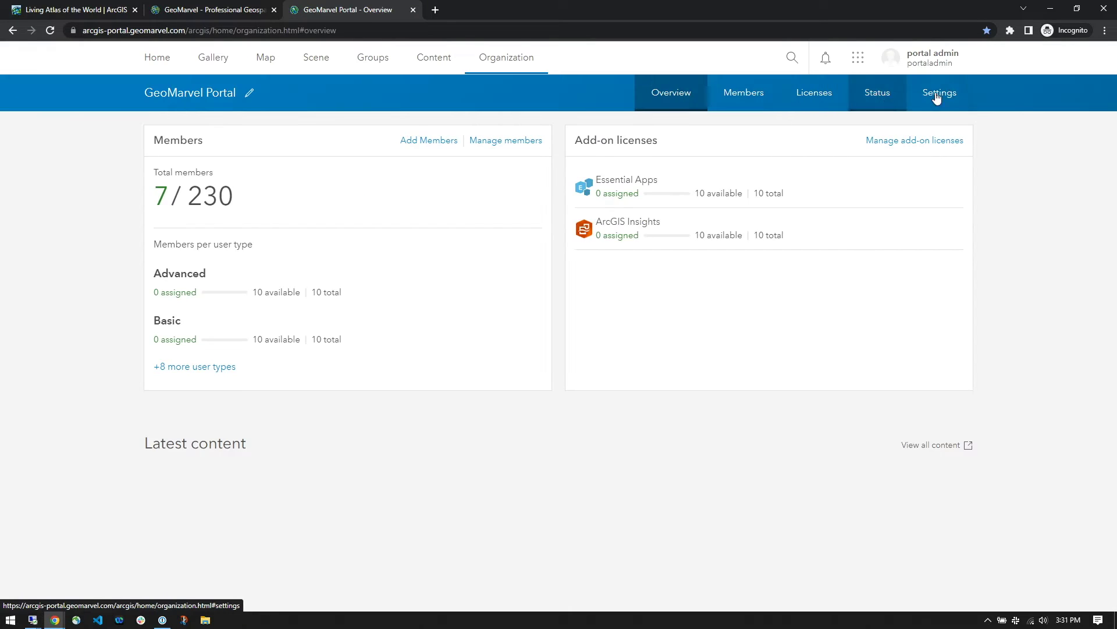
{"action": "left_click", "coordinate": [937, 94]}
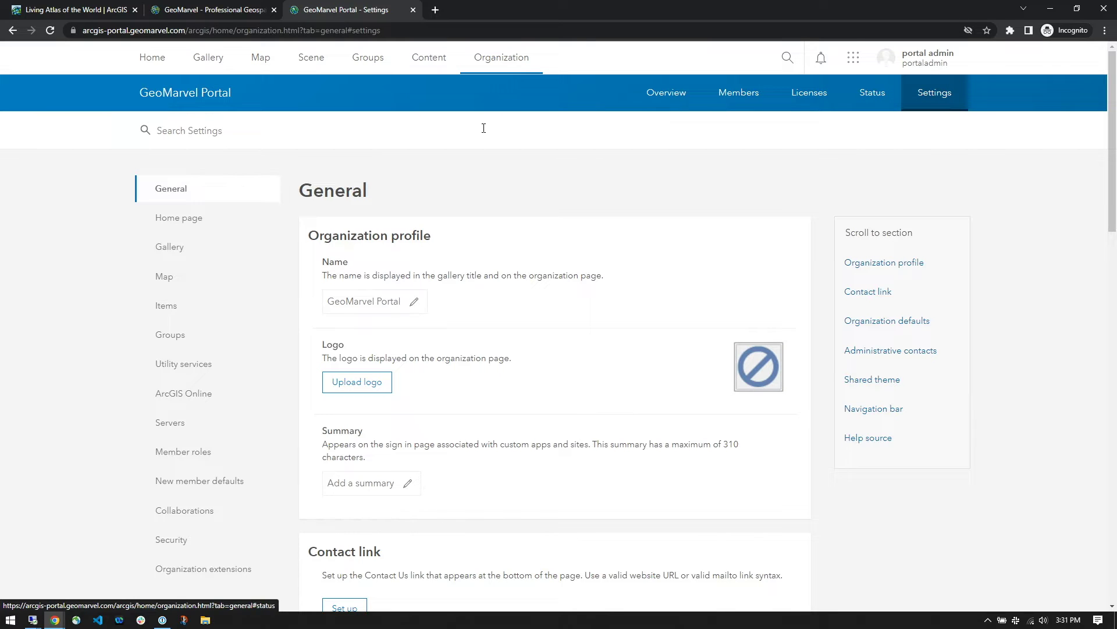
{"action": "left_click", "coordinate": [182, 394]}
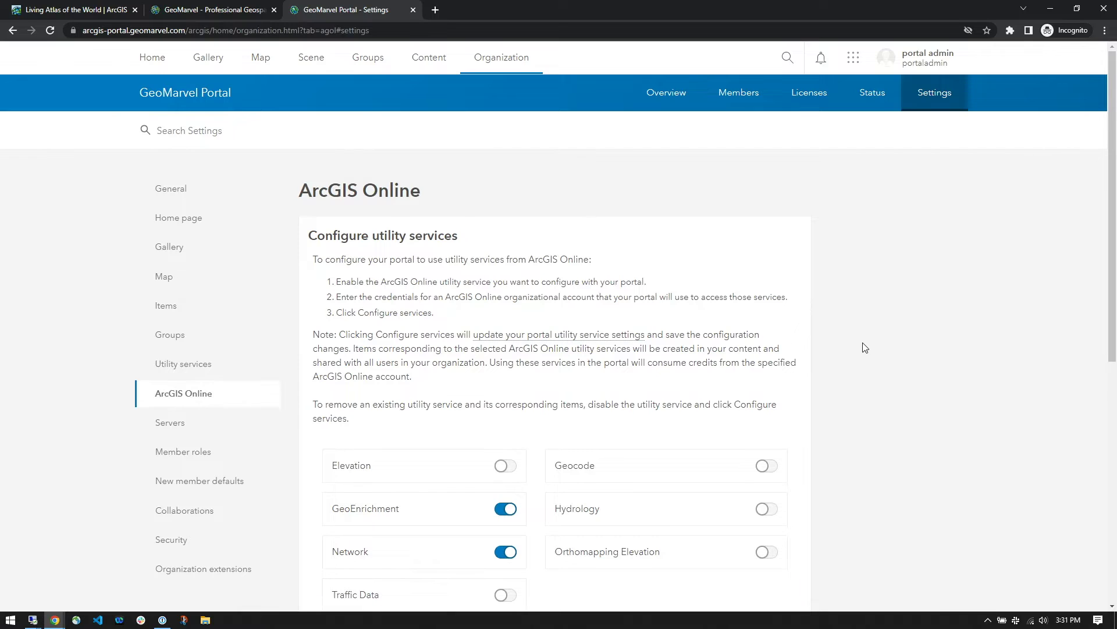
{"action": "scroll", "coordinate": [864, 349], "scroll_direction": "down", "scroll_amount": 2}
{"action": "scroll", "coordinate": [866, 352], "scroll_direction": "down", "scroll_amount": 4}
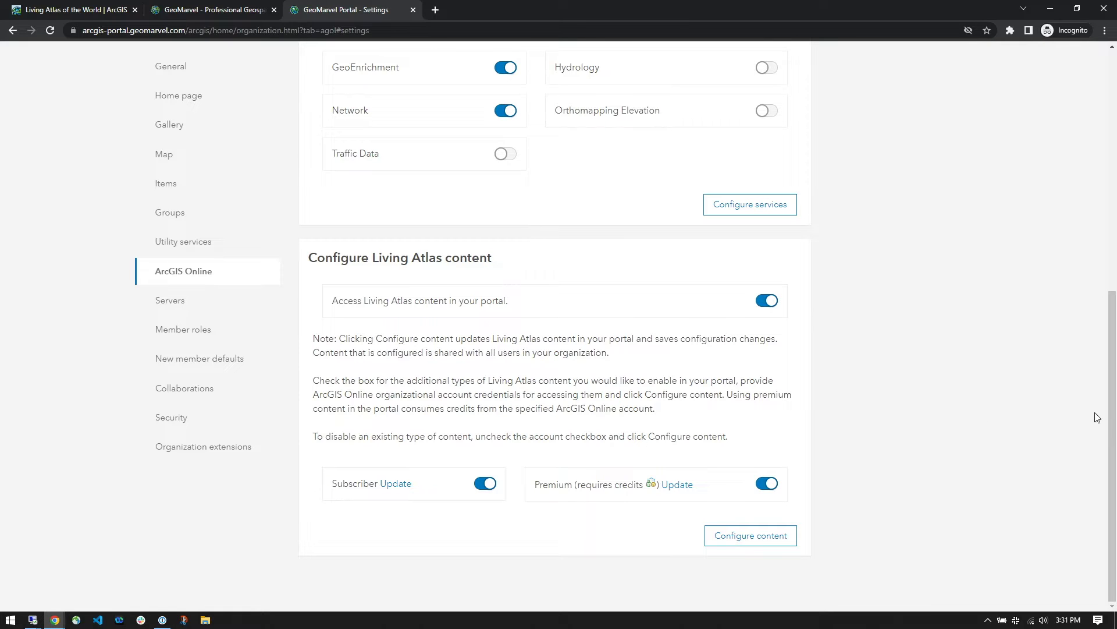
{"action": "scroll", "coordinate": [1113, 396], "scroll_direction": "up", "scroll_amount": 1}
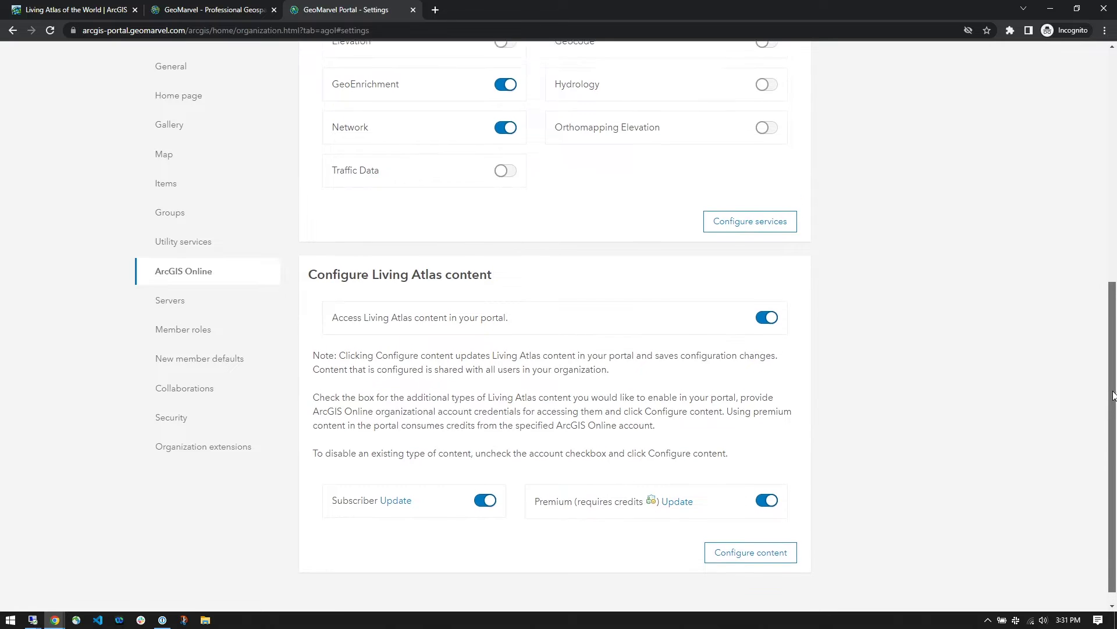
{"action": "left_click_drag", "start_coordinate": [1112, 395], "coordinate": [1094, 149]}
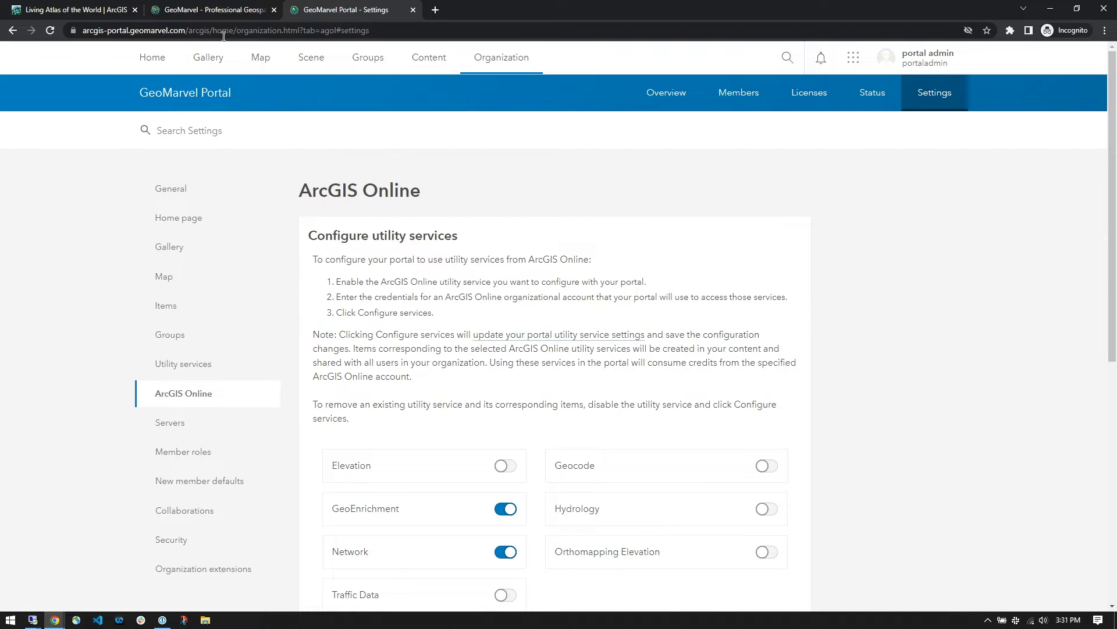
{"action": "left_click", "coordinate": [214, 10]}
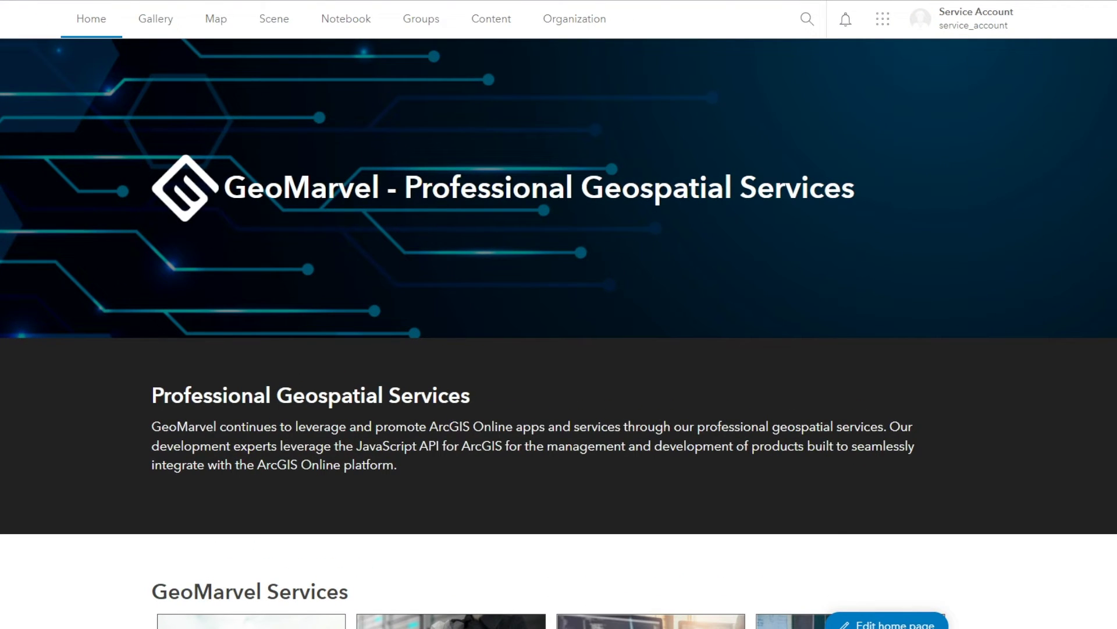
- Show the Living Atlas tab in Content, listing 10000+ items
{"action": "left_click", "coordinate": [494, 20]}
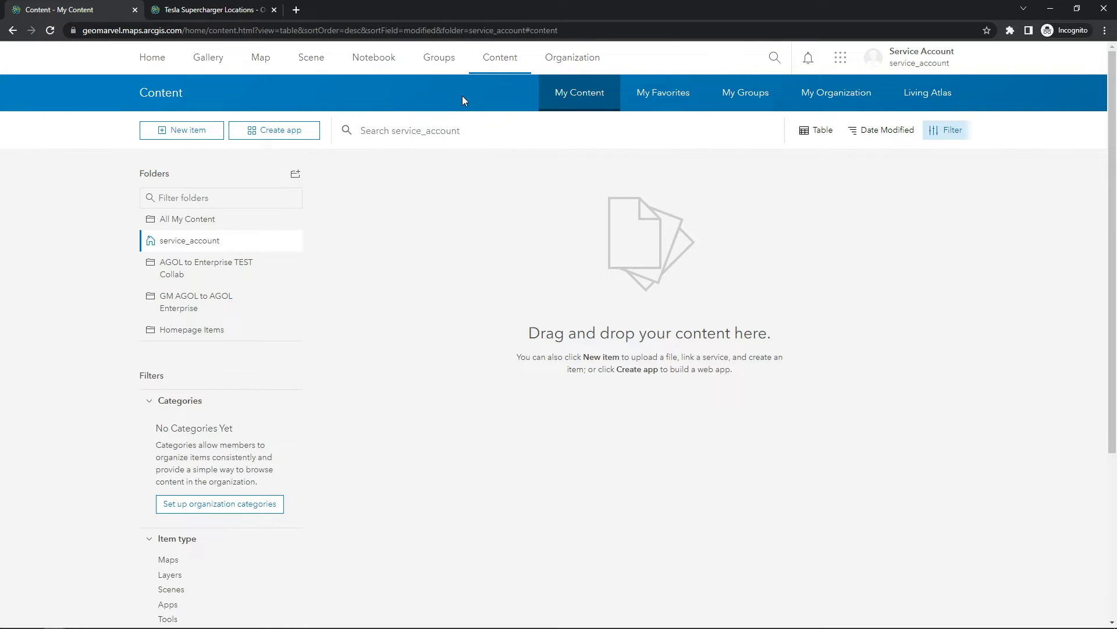
{"action": "left_click", "coordinate": [935, 102]}
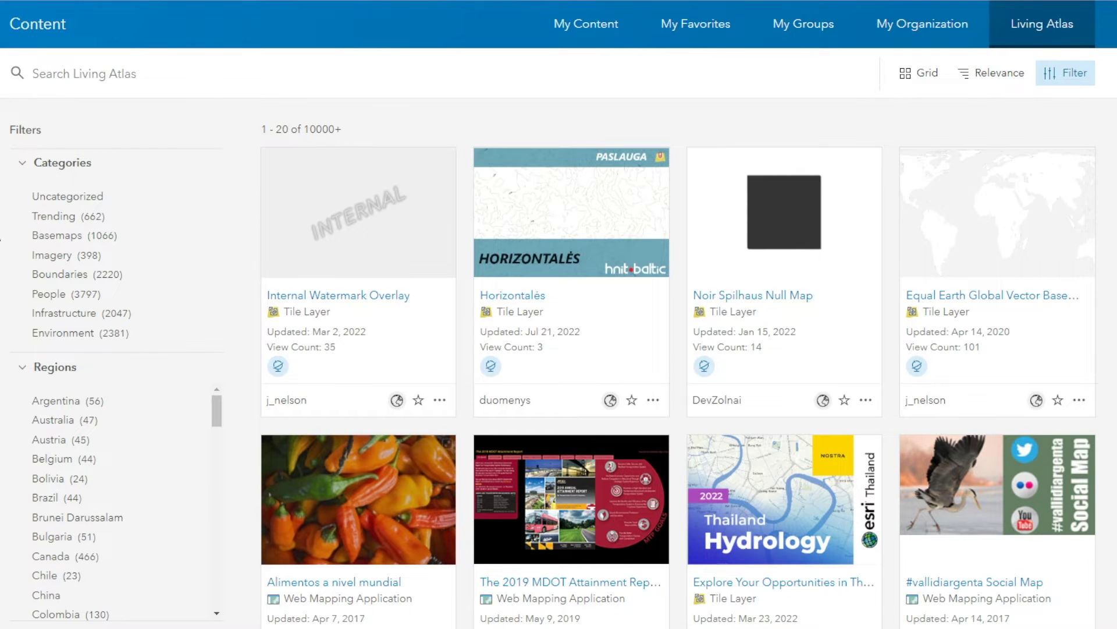
{"action": "scroll", "coordinate": [33, 140], "scroll_direction": "down", "scroll_amount": 4}
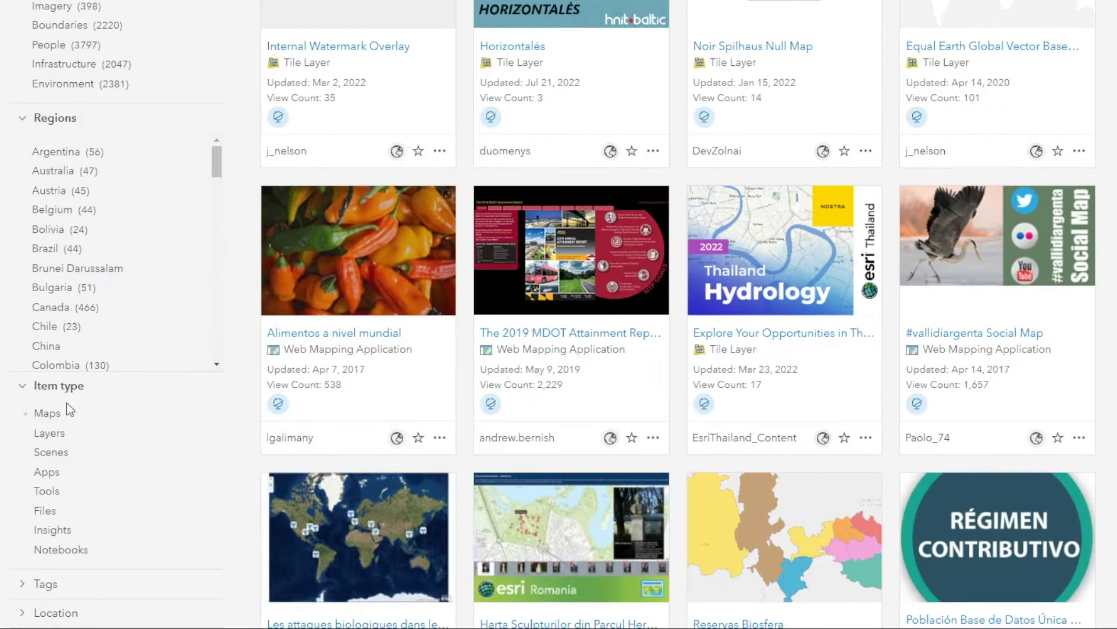
{"action": "scroll", "coordinate": [69, 402], "scroll_direction": "down", "scroll_amount": 1}
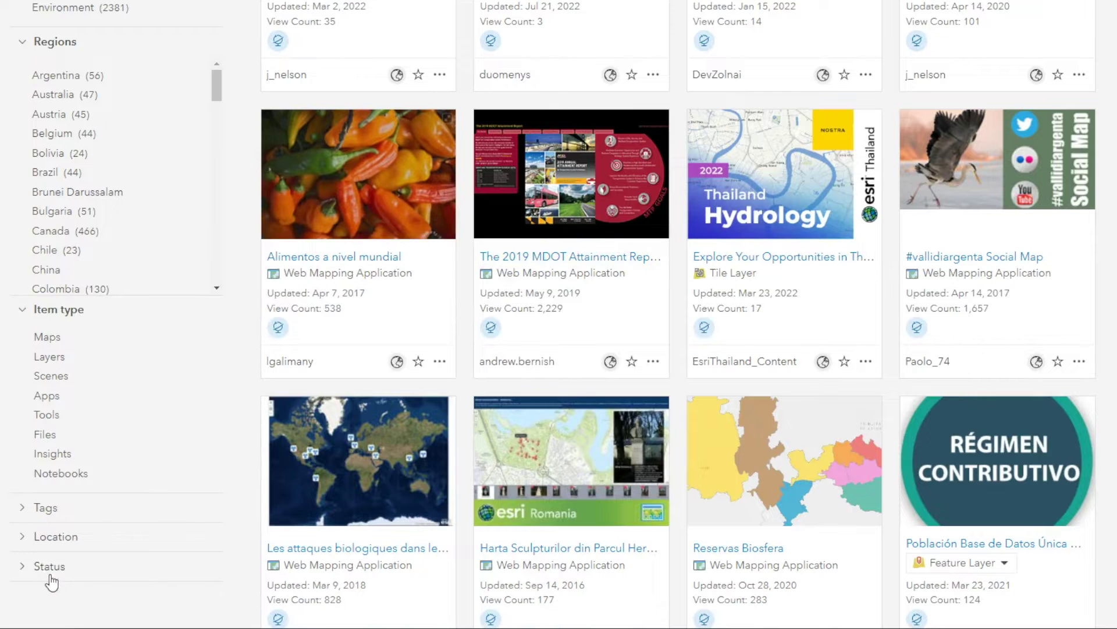
{"action": "scroll", "coordinate": [49, 589], "scroll_direction": "up", "scroll_amount": 5}
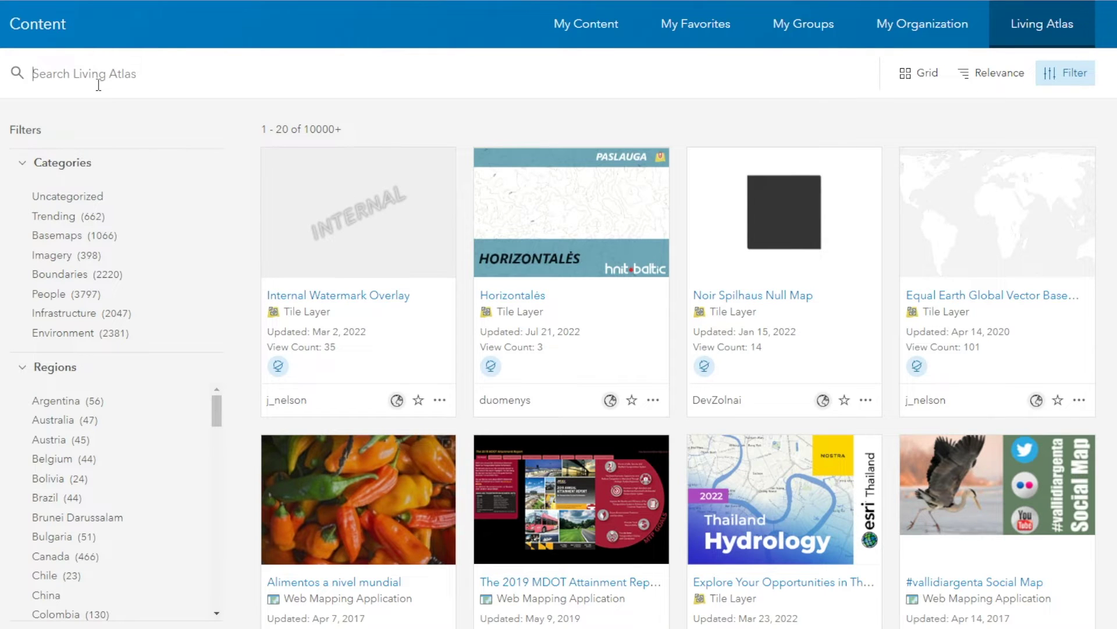
- Search Living Atlas for 'hurricanes' and scroll through the 28 result cards
{"action": "type", "text": "hurricanes"}
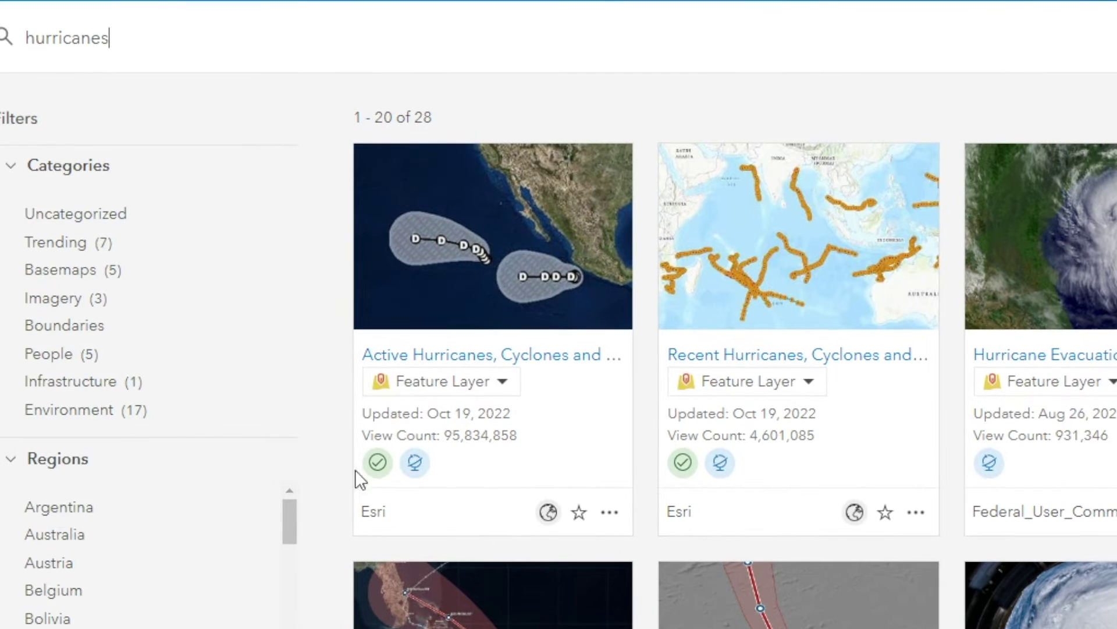
{"action": "mouse_move", "coordinate": [389, 461]}
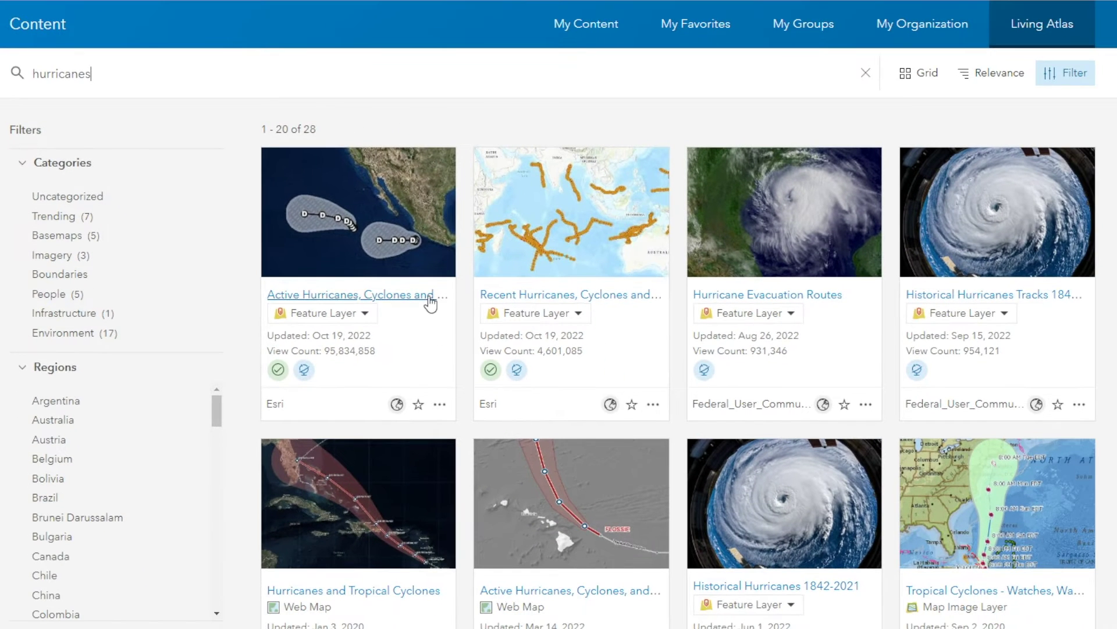
{"action": "scroll", "coordinate": [422, 305], "scroll_direction": "down", "scroll_amount": 1}
{"action": "scroll", "coordinate": [422, 305], "scroll_direction": "down", "scroll_amount": 2}
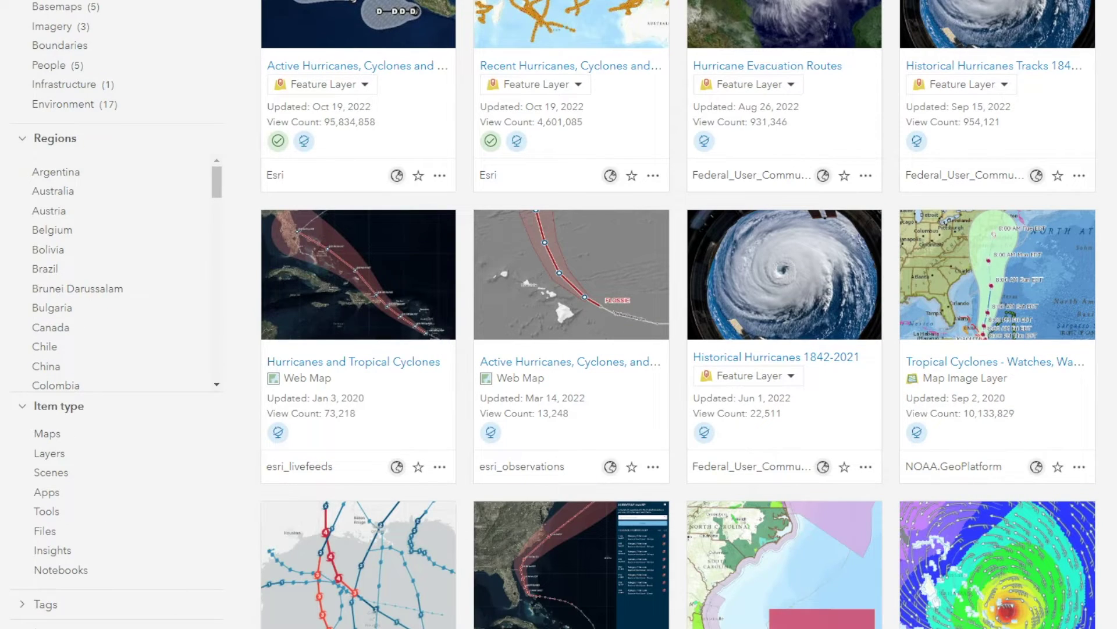
{"action": "scroll", "coordinate": [934, 470], "scroll_direction": "down", "scroll_amount": 1}
{"action": "scroll", "coordinate": [1078, 531], "scroll_direction": "down", "scroll_amount": 4}
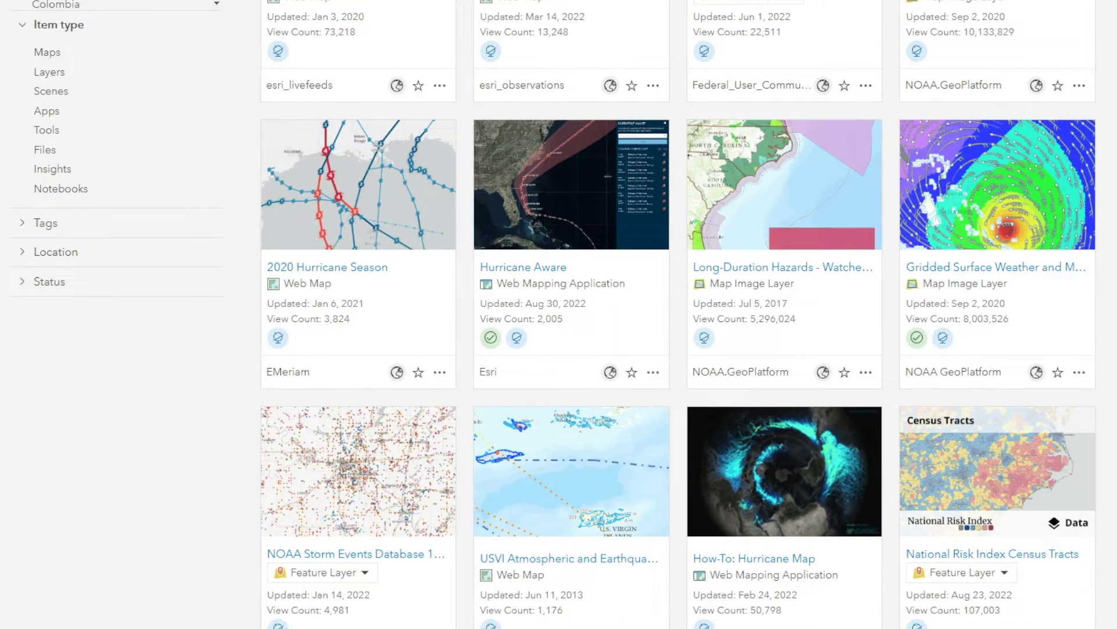
{"action": "scroll", "coordinate": [431, 349], "scroll_direction": "up", "scroll_amount": 8}
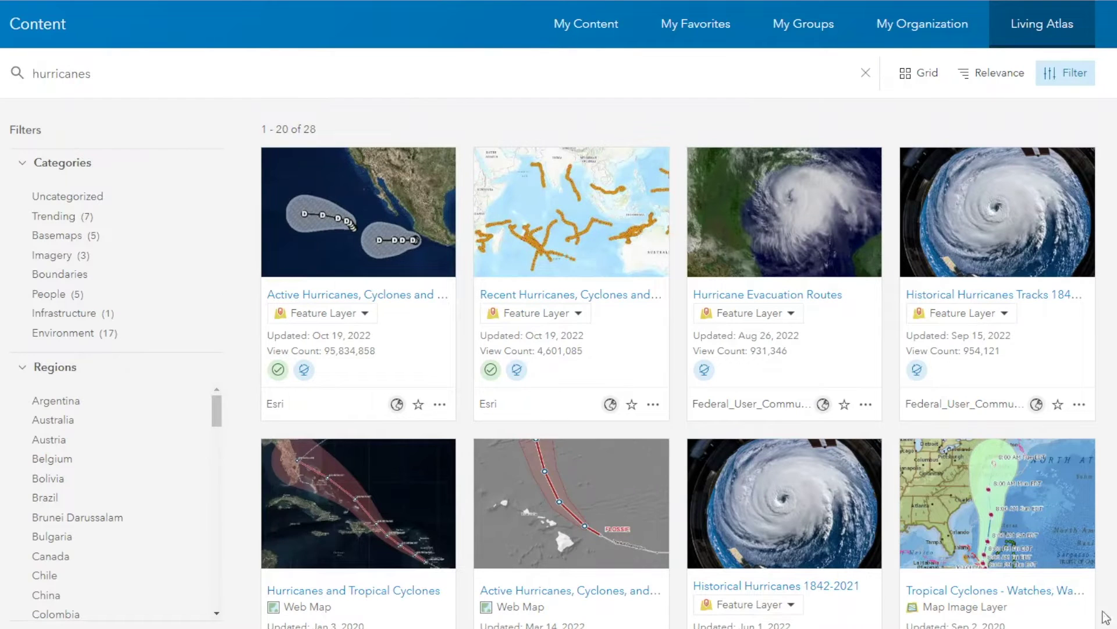
- Open the Active Hurricanes, Cyclones and Typhoons item page and view it in Map Viewer
{"action": "left_click", "coordinate": [423, 298]}
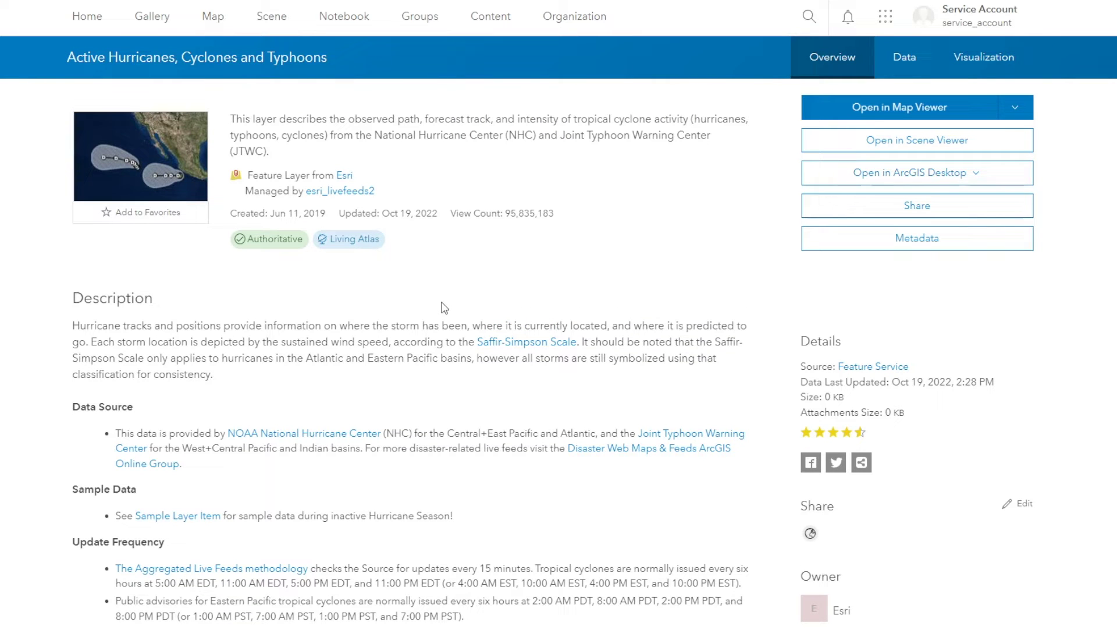
{"action": "left_click", "coordinate": [944, 117]}
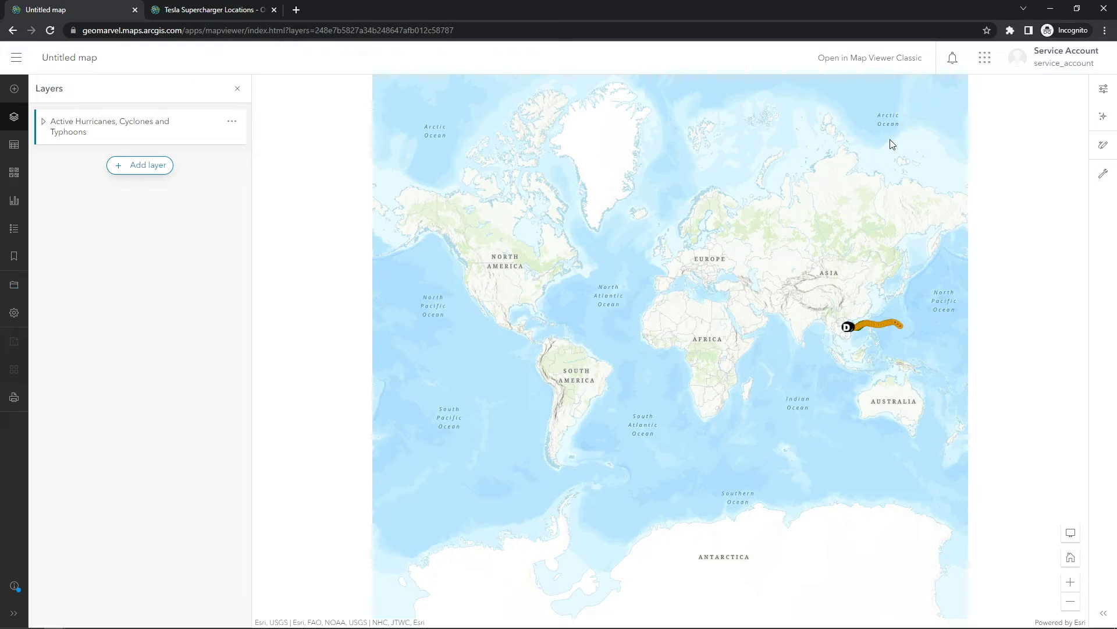
- Zoom to the Southeast Asia typhoon track, pan to North America, and open Add layer
{"action": "scroll", "coordinate": [873, 331], "scroll_direction": "up", "scroll_amount": 3}
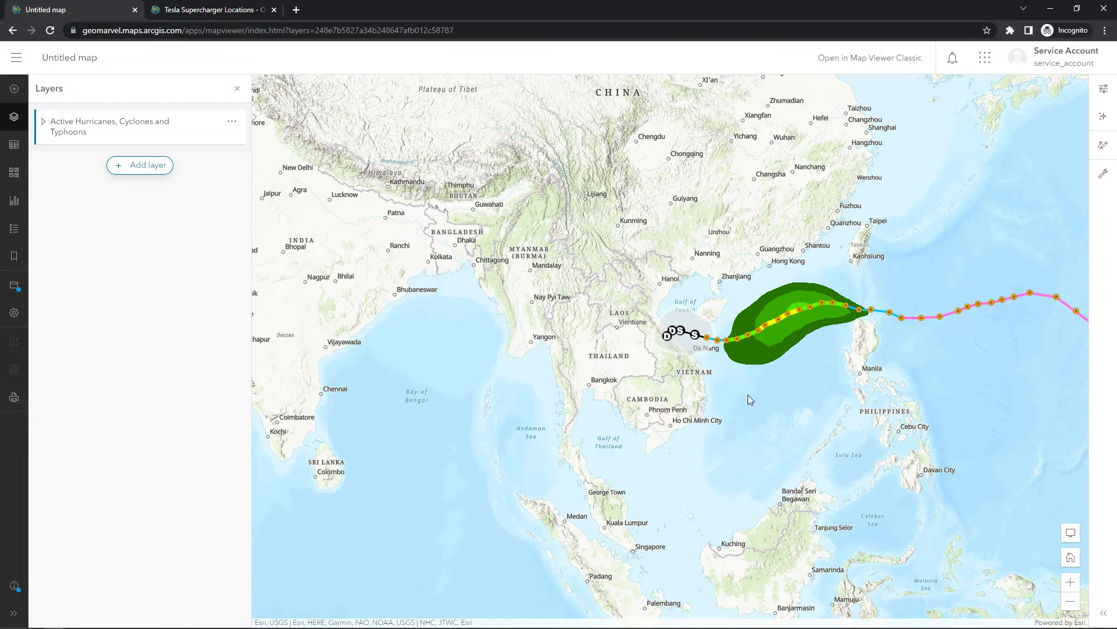
{"action": "scroll", "coordinate": [749, 396], "scroll_direction": "down", "scroll_amount": 2}
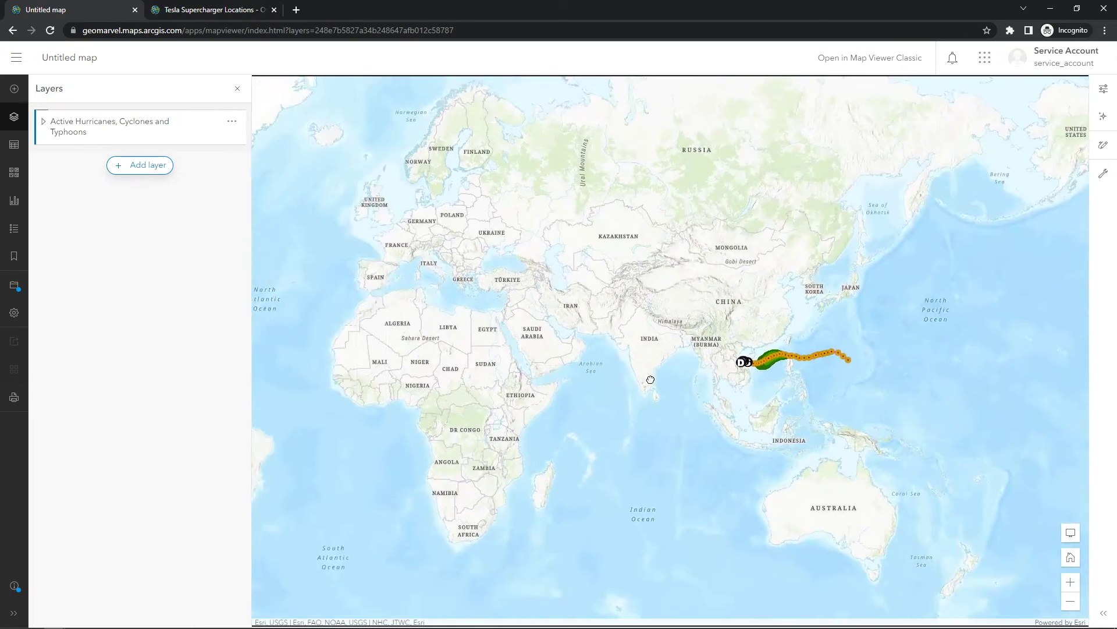
{"action": "scroll", "coordinate": [651, 380], "scroll_direction": "down", "scroll_amount": 1}
{"action": "left_click_drag", "start_coordinate": [484, 394], "coordinate": [687, 400]}
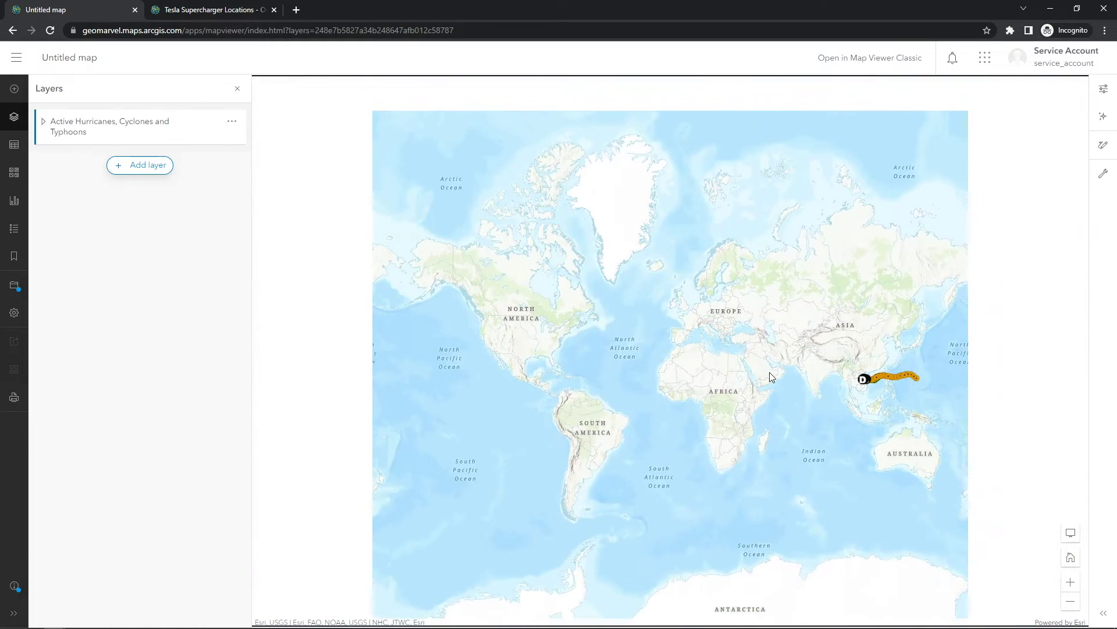
{"action": "scroll", "coordinate": [770, 376], "scroll_direction": "down", "scroll_amount": 1}
{"action": "scroll", "coordinate": [631, 389], "scroll_direction": "up", "scroll_amount": 2}
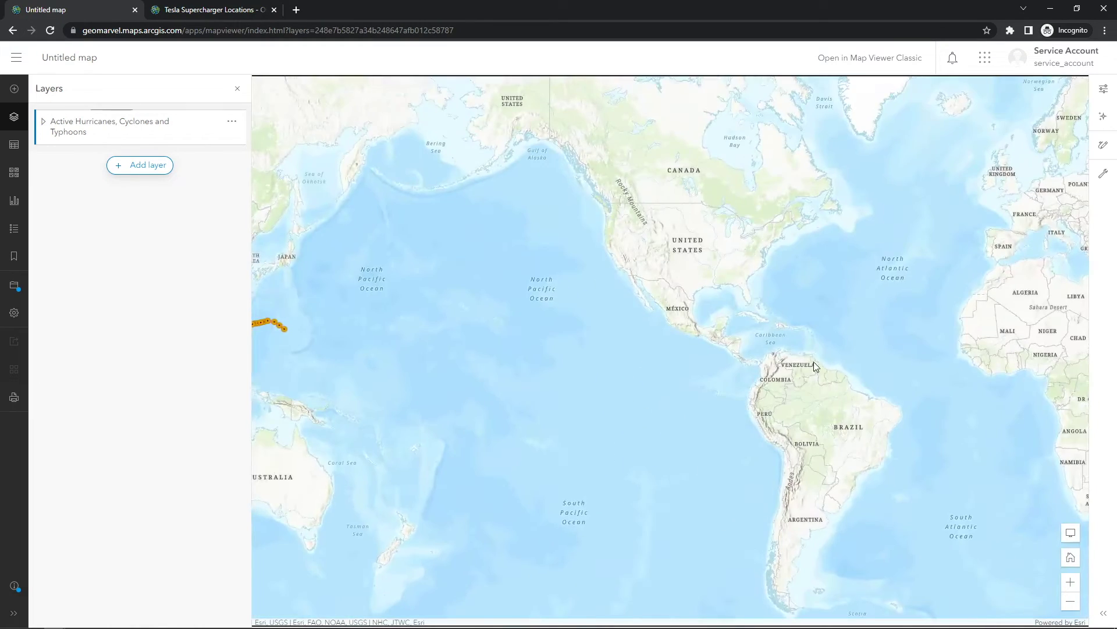
{"action": "left_click_drag", "start_coordinate": [814, 361], "coordinate": [731, 444]}
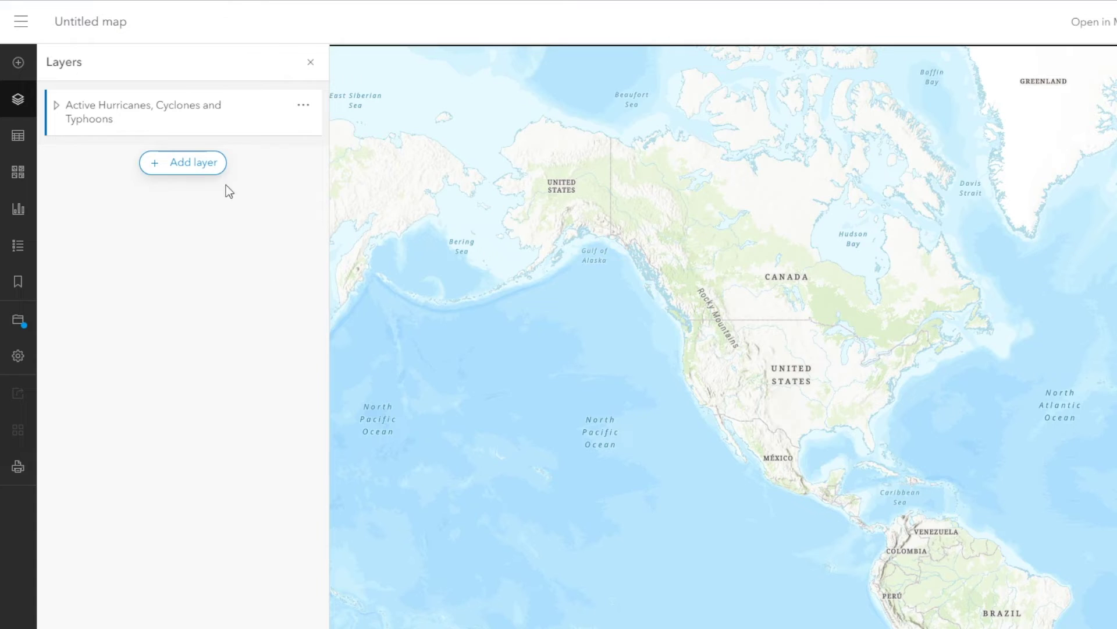
{"action": "left_click", "coordinate": [201, 164]}
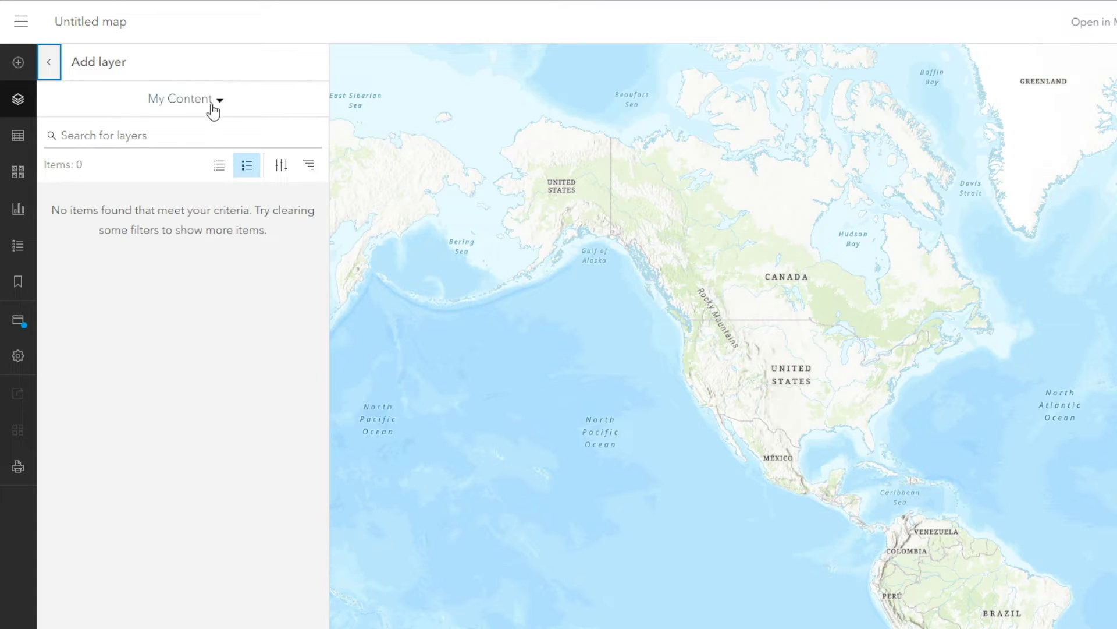
- Search Living Atlas layers for 'Hurricanes' and add Recent Hurricanes, Cyclones and Typhoons
{"action": "left_click", "coordinate": [213, 111]}
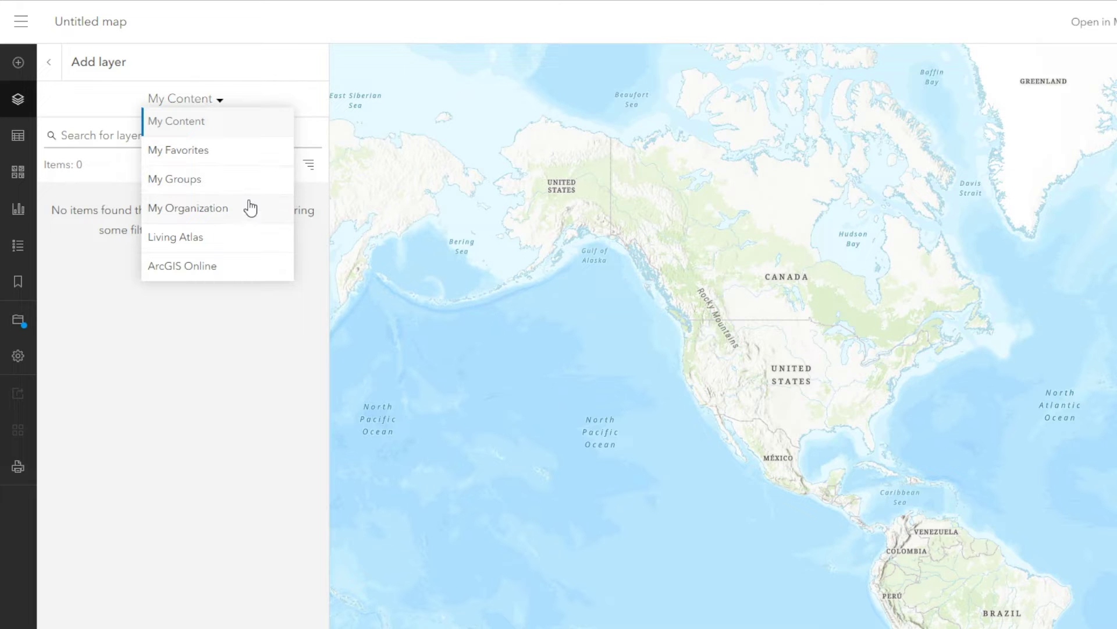
{"action": "left_click", "coordinate": [237, 248]}
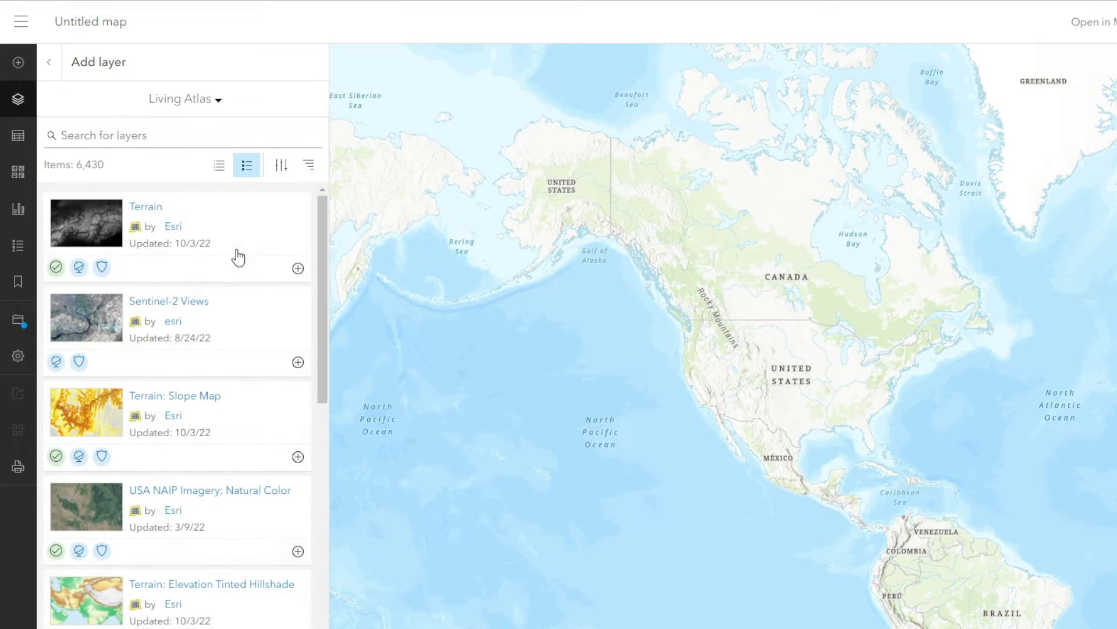
{"action": "left_click", "coordinate": [174, 136]}
{"action": "type", "text": "Hurricanes"}
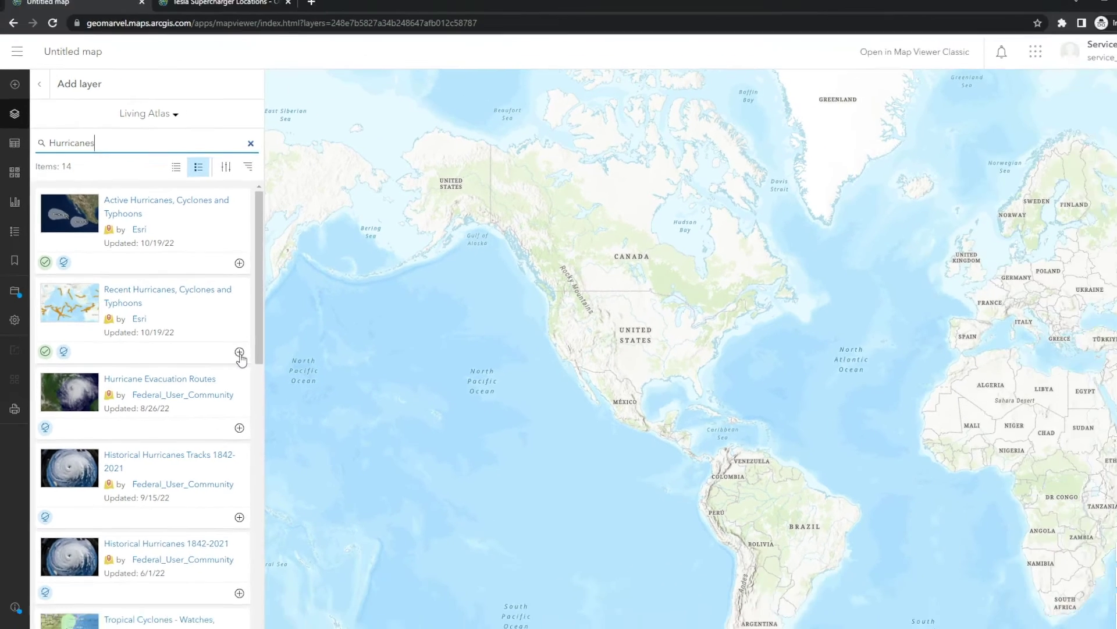
{"action": "left_click", "coordinate": [298, 395]}
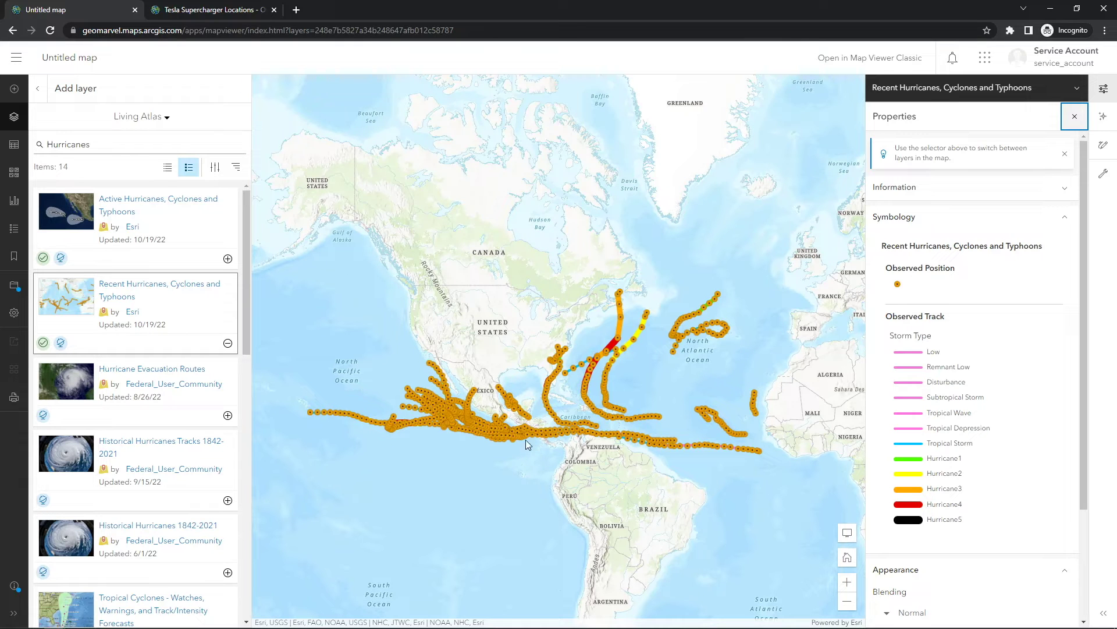
- Zoom and pan over the storm tracks near Mexico, the Caribbean and US East Coast
{"action": "scroll", "coordinate": [635, 375], "scroll_direction": "up", "scroll_amount": 2}
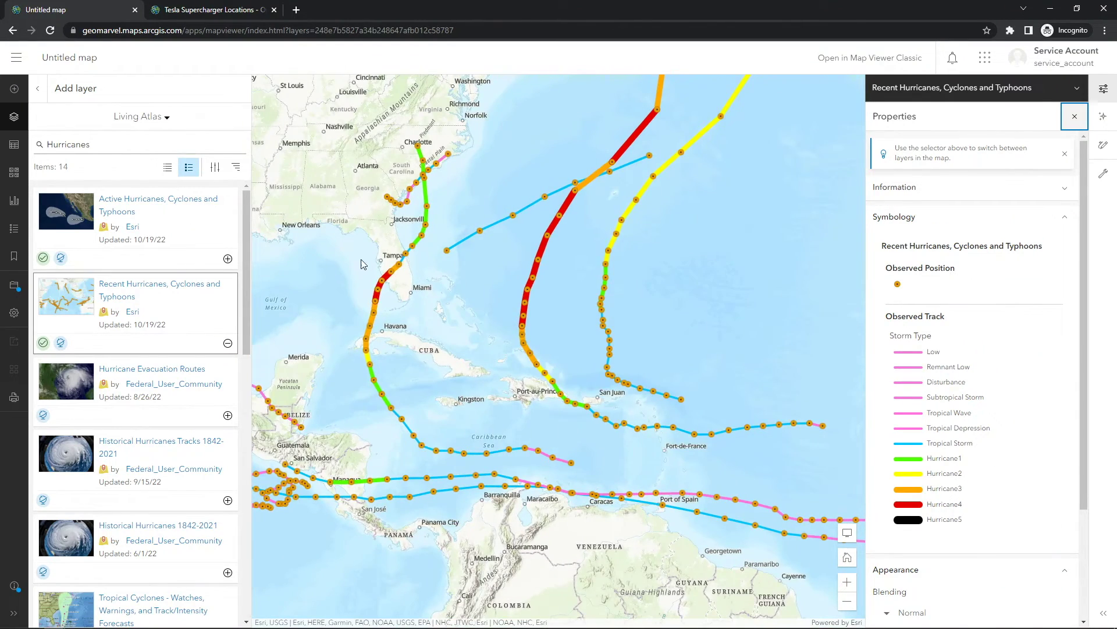
{"action": "left_click_drag", "start_coordinate": [364, 264], "coordinate": [713, 306]}
{"action": "left_click_drag", "start_coordinate": [381, 347], "coordinate": [484, 364]}
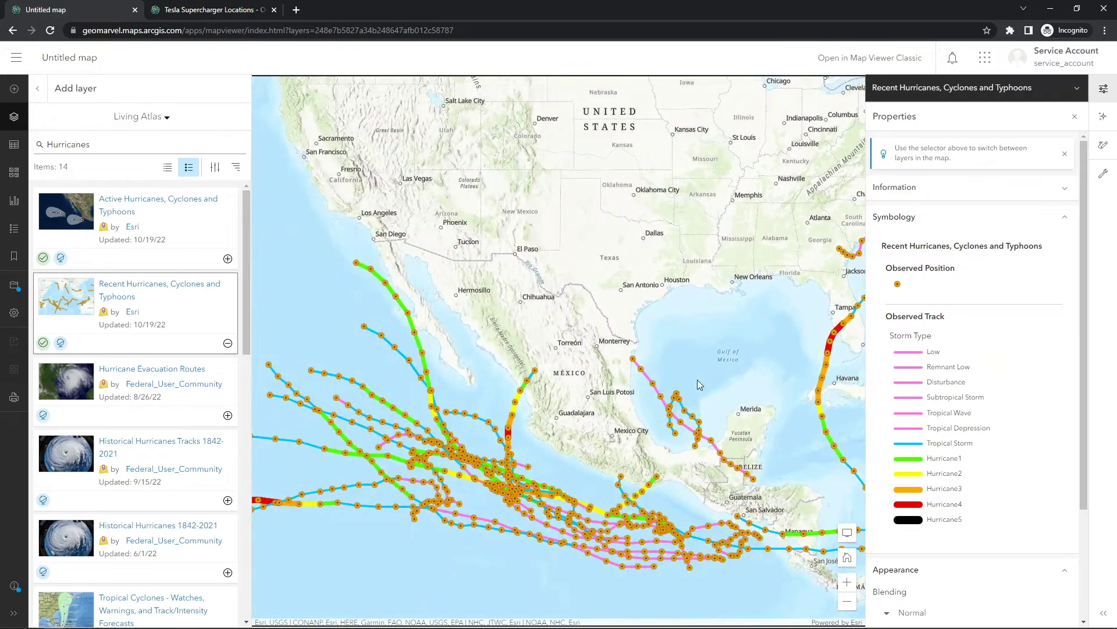
{"action": "left_click_drag", "start_coordinate": [697, 380], "coordinate": [274, 326]}
{"action": "left_click_drag", "start_coordinate": [534, 176], "coordinate": [470, 353]}
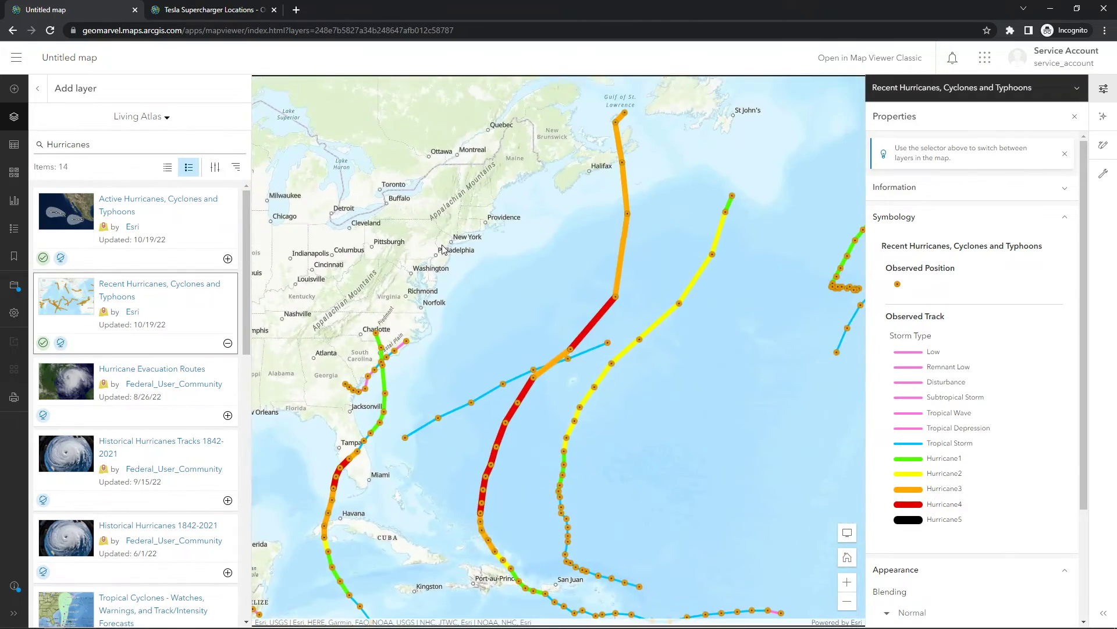
{"action": "scroll", "coordinate": [527, 238], "scroll_direction": "down", "scroll_amount": 3}
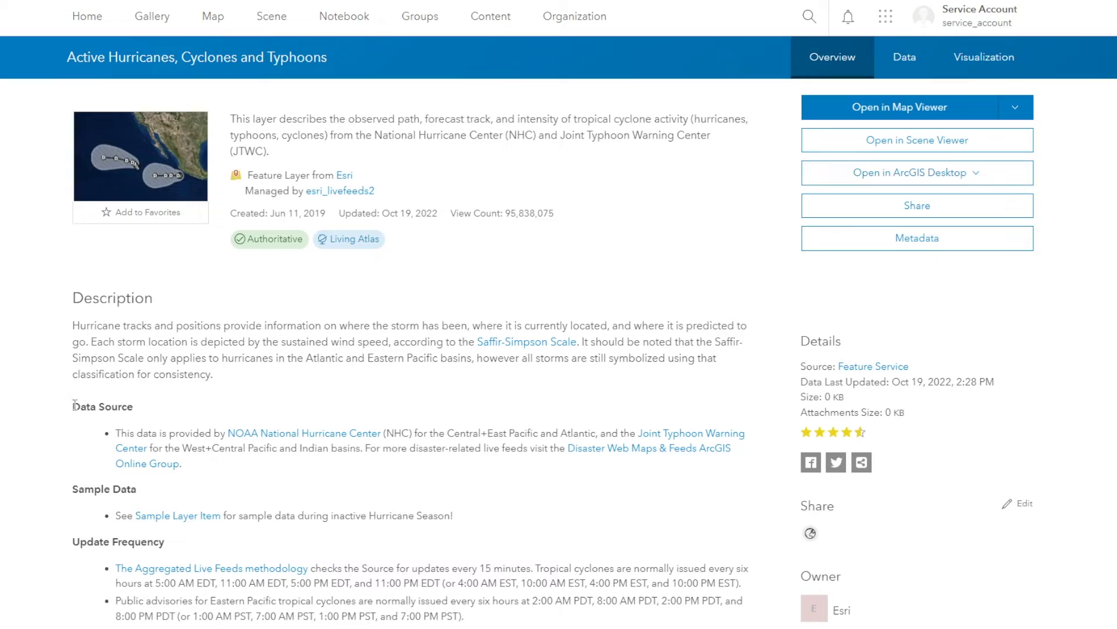
{"action": "scroll", "coordinate": [330, 447], "scroll_direction": "down", "scroll_amount": 2}
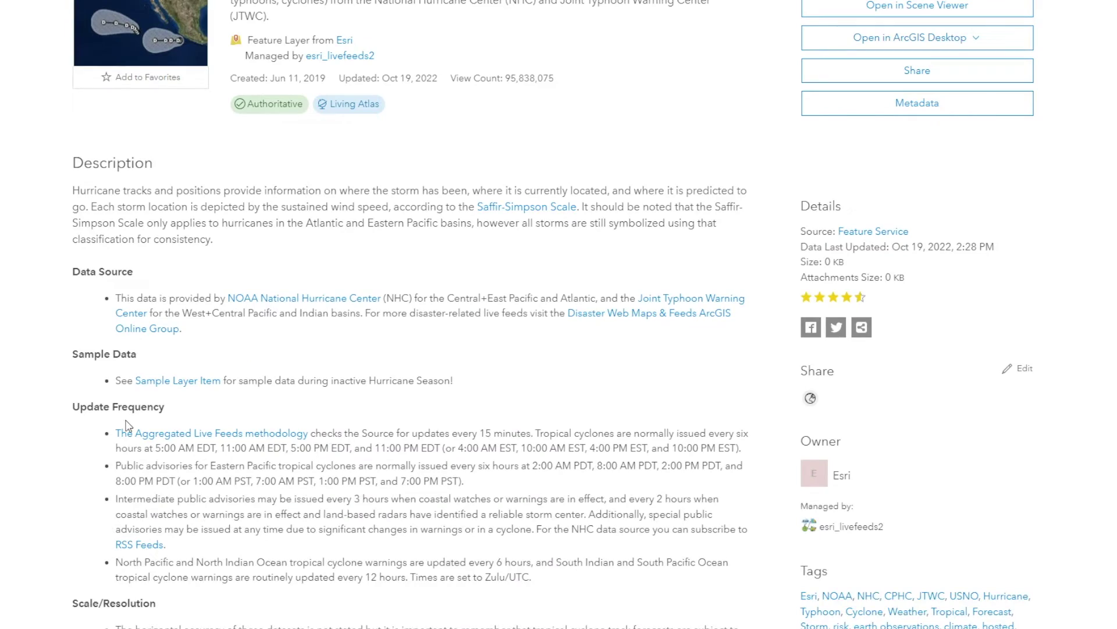
{"action": "scroll", "coordinate": [126, 429], "scroll_direction": "down", "scroll_amount": 3}
{"action": "scroll", "coordinate": [290, 469], "scroll_direction": "down", "scroll_amount": 6}
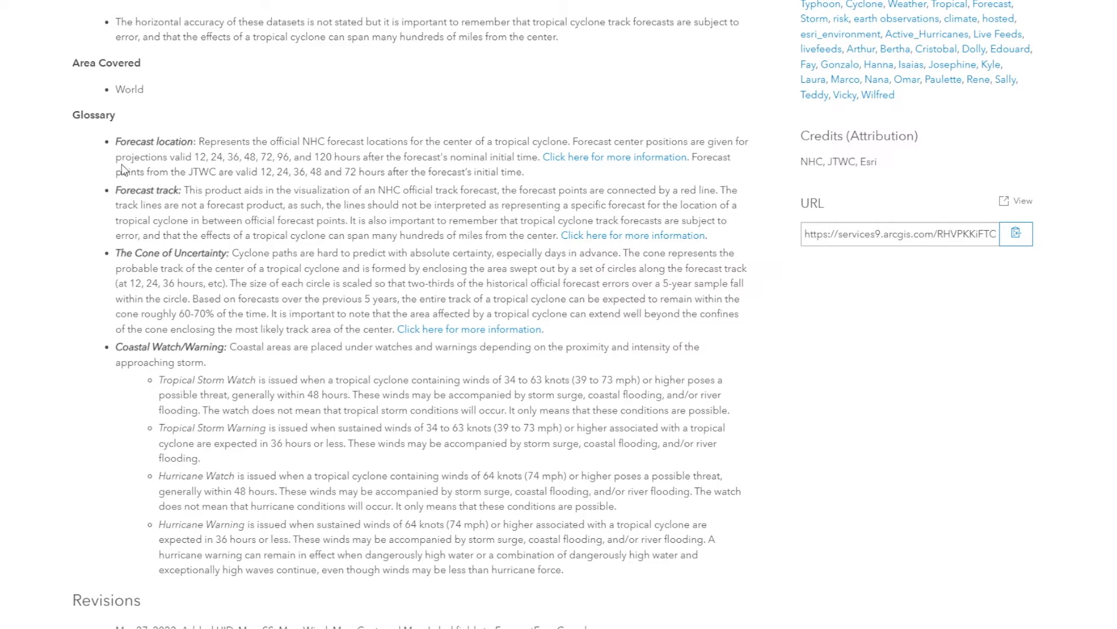
{"action": "scroll", "coordinate": [157, 156], "scroll_direction": "down", "scroll_amount": 2}
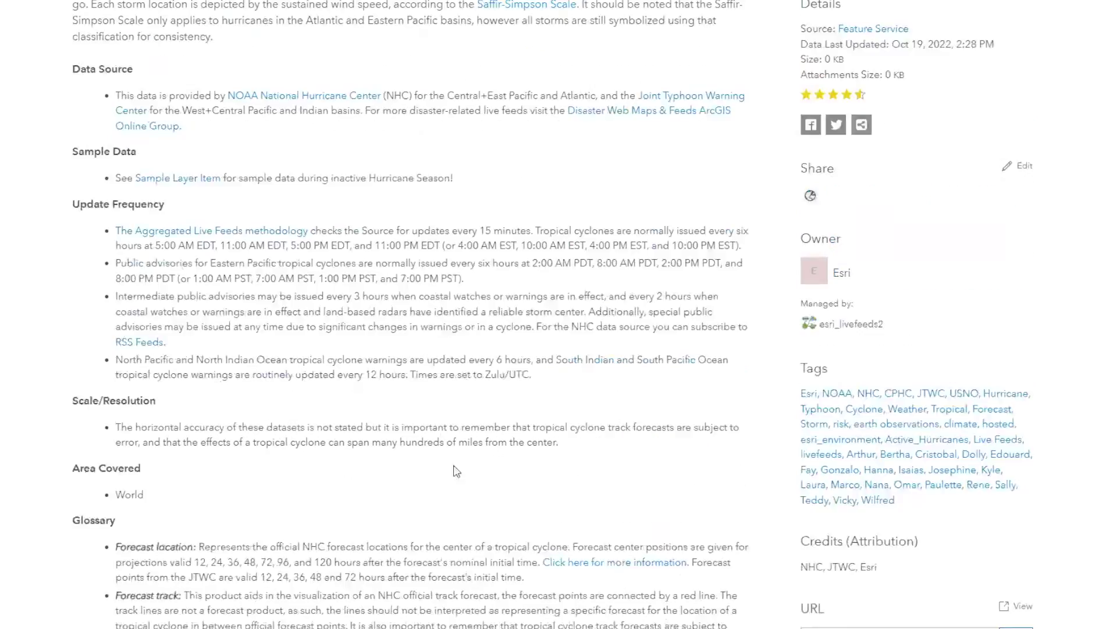
{"action": "scroll", "coordinate": [456, 472], "scroll_direction": "up", "scroll_amount": 4}
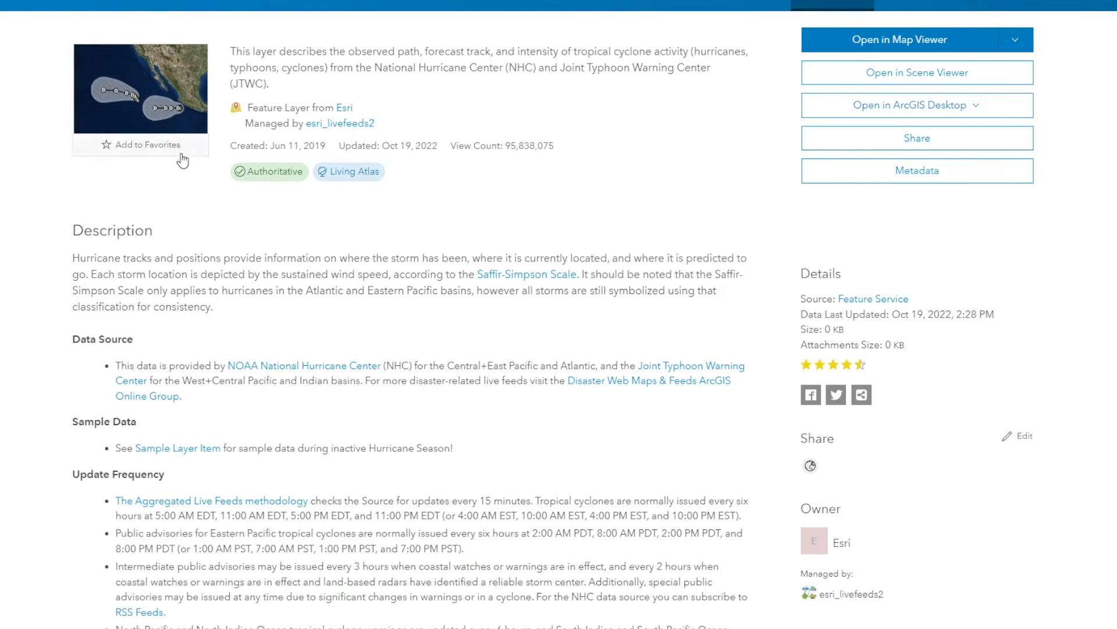
{"action": "scroll", "coordinate": [192, 233], "scroll_direction": "up", "scroll_amount": 1}
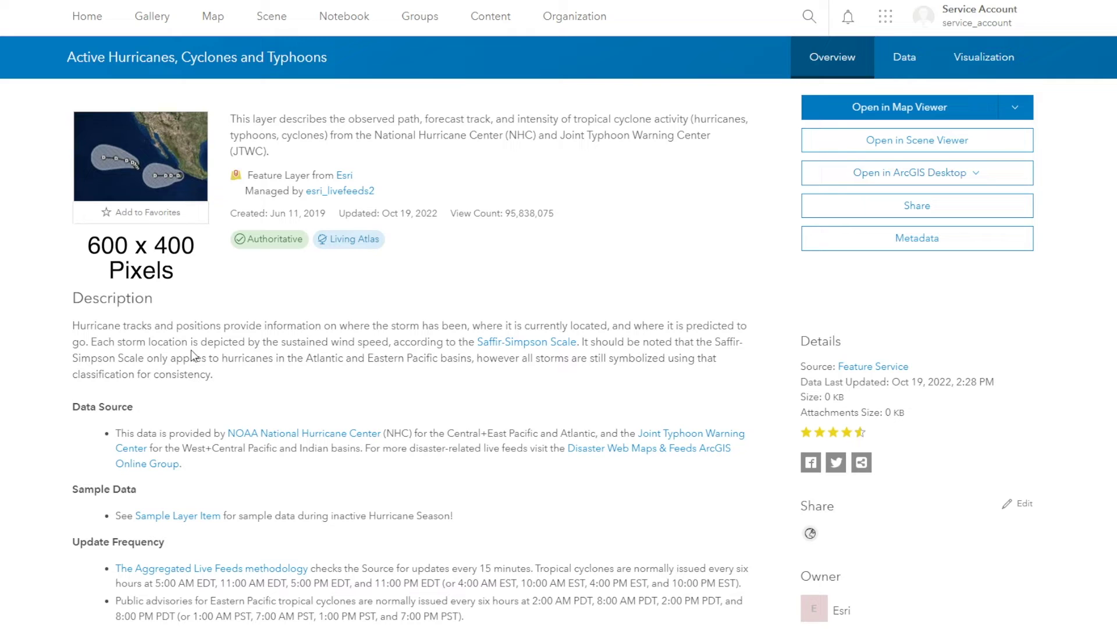
{"action": "scroll", "coordinate": [321, 410], "scroll_direction": "down", "scroll_amount": 1}
{"action": "scroll", "coordinate": [321, 409], "scroll_direction": "down", "scroll_amount": 6}
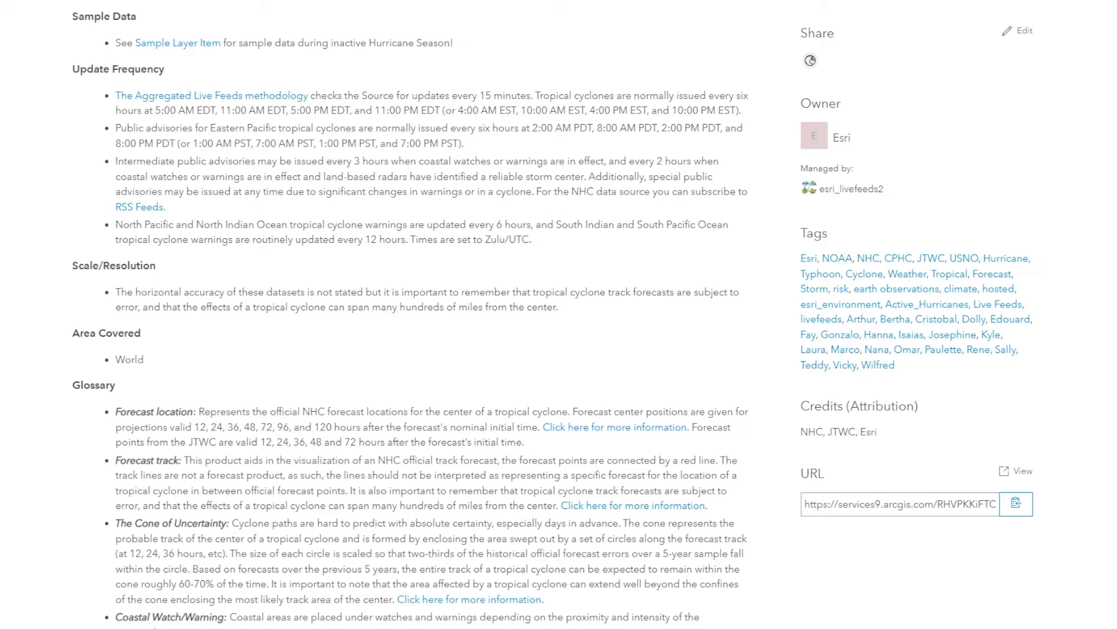
{"action": "scroll", "coordinate": [19, 536], "scroll_direction": "down", "scroll_amount": 2}
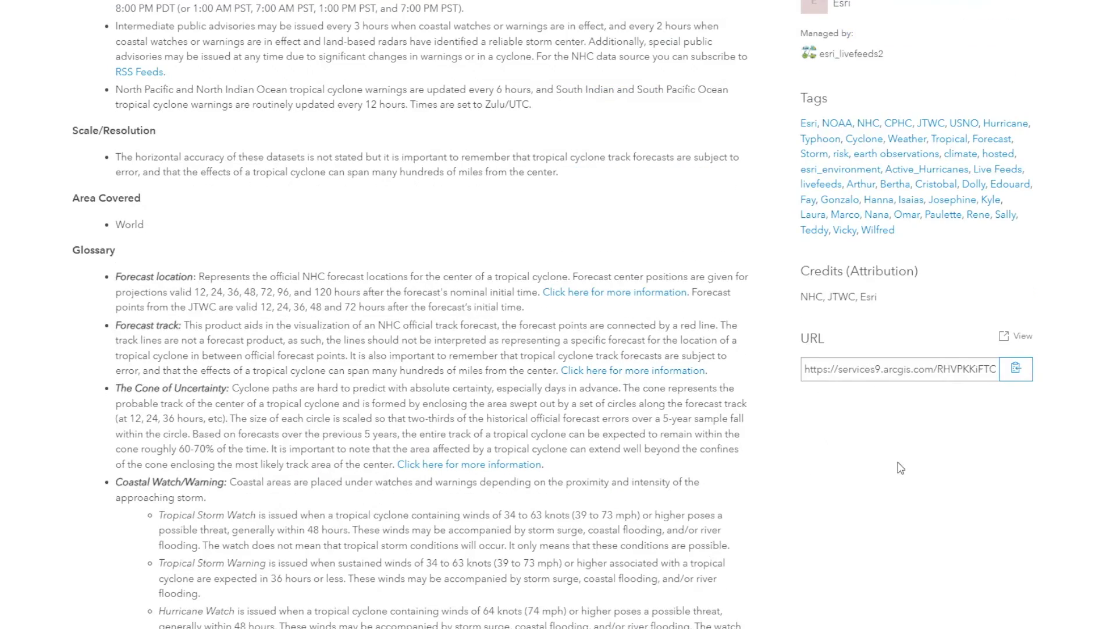
{"action": "scroll", "coordinate": [954, 498], "scroll_direction": "up", "scroll_amount": 1}
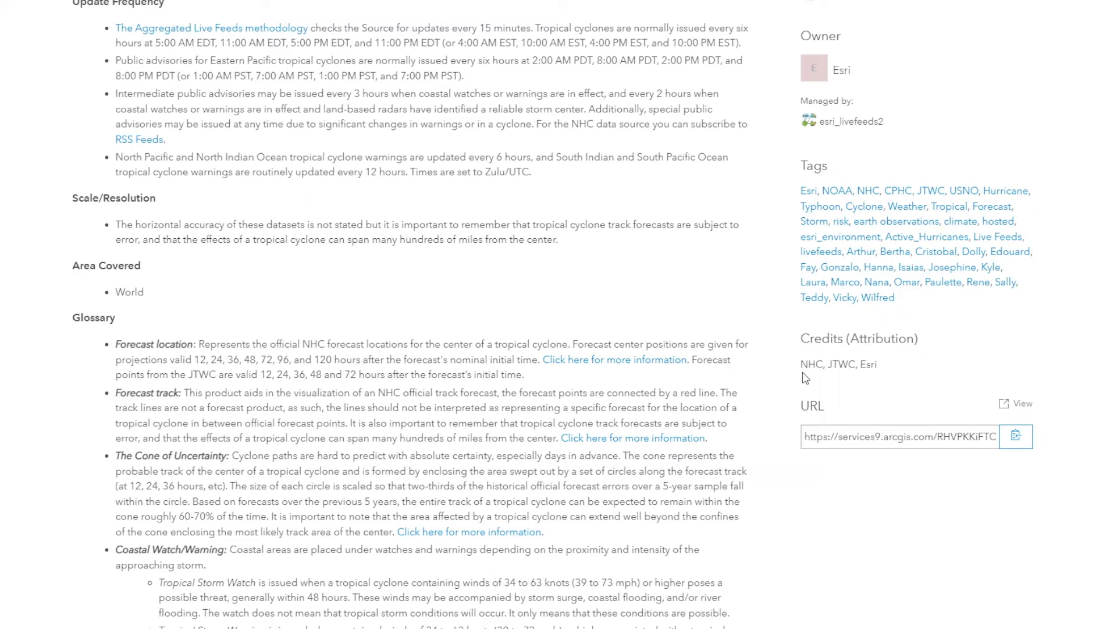
{"action": "scroll", "coordinate": [822, 369], "scroll_direction": "up", "scroll_amount": 2}
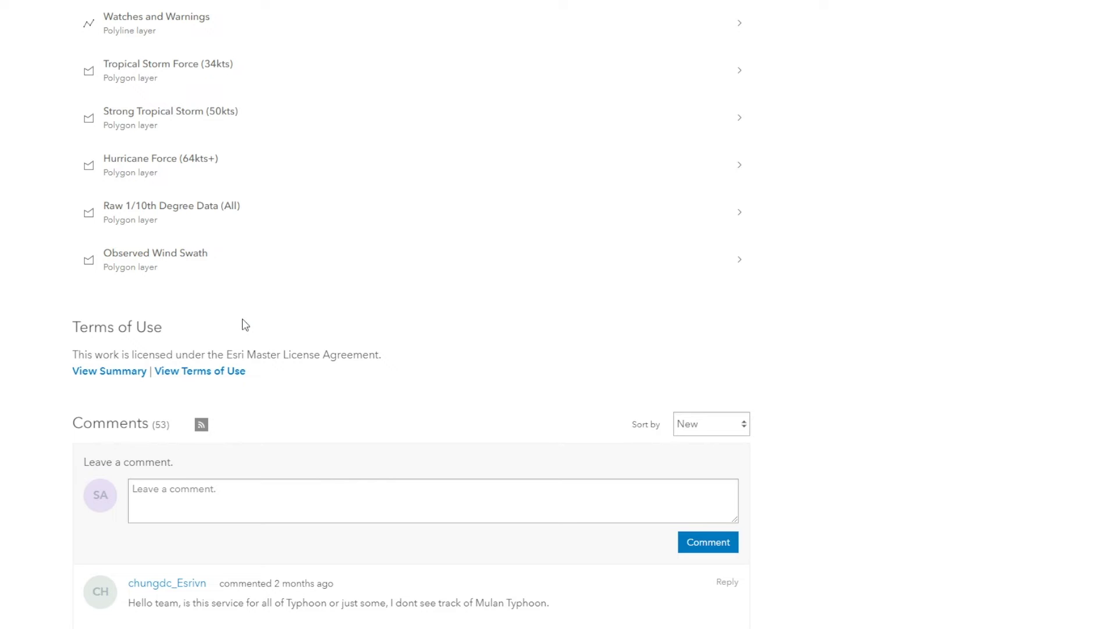
{"action": "scroll", "coordinate": [890, 571], "scroll_direction": "up", "scroll_amount": 2}
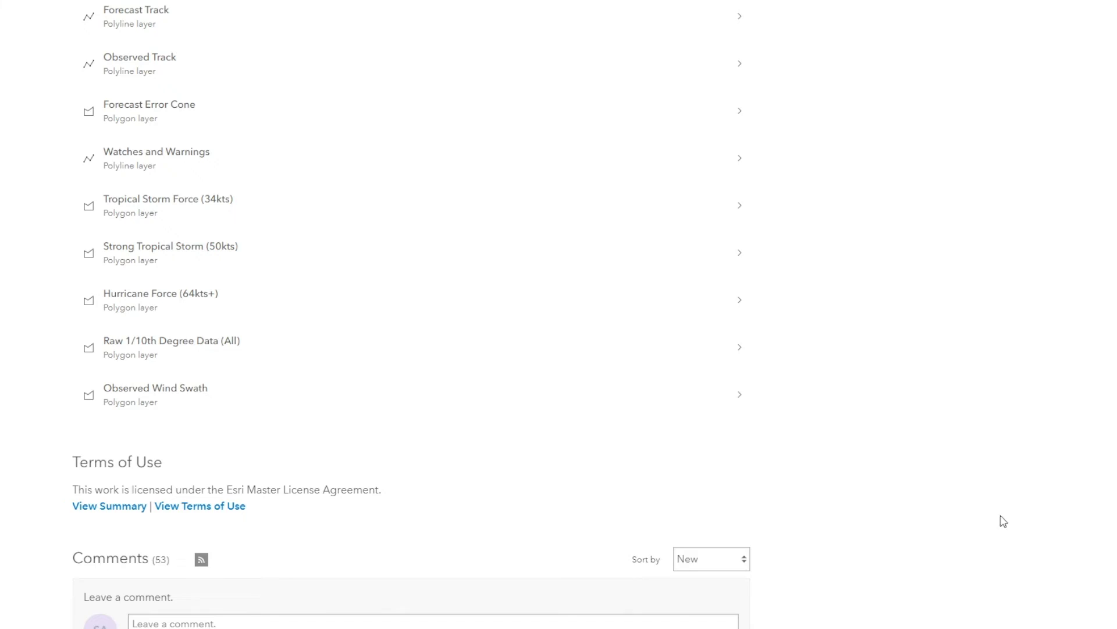
{"action": "scroll", "coordinate": [981, 536], "scroll_direction": "up", "scroll_amount": 15}
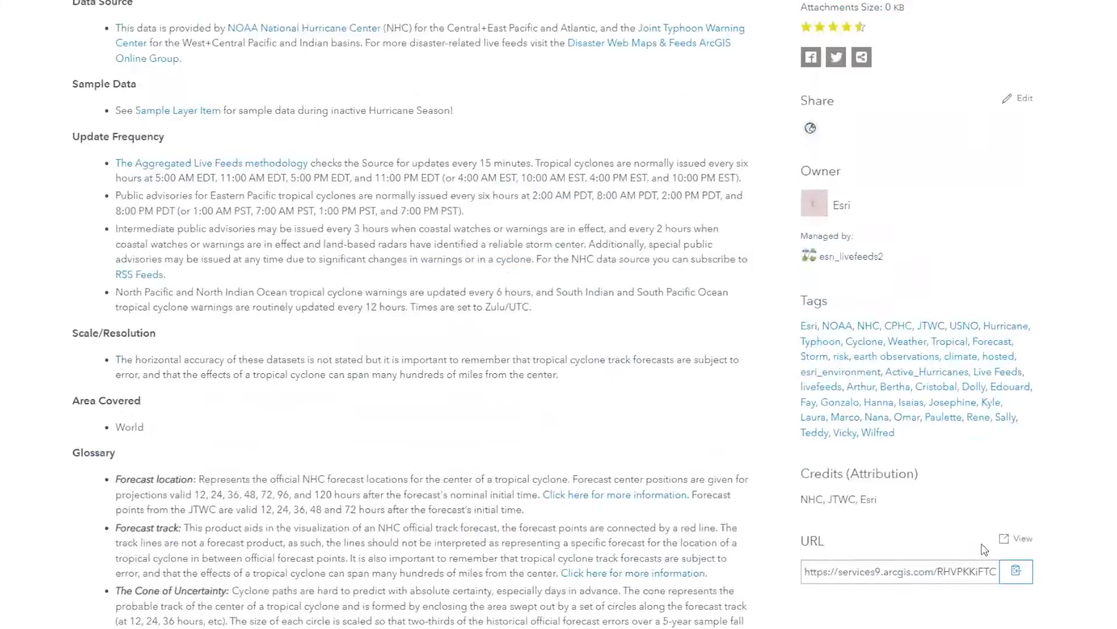
{"action": "scroll", "coordinate": [983, 549], "scroll_direction": "up", "scroll_amount": 7}
- Check the Tesla Supercharger Locations item's sharing level without changes, then return to its Settings page
{"action": "left_click", "coordinate": [389, 10]}
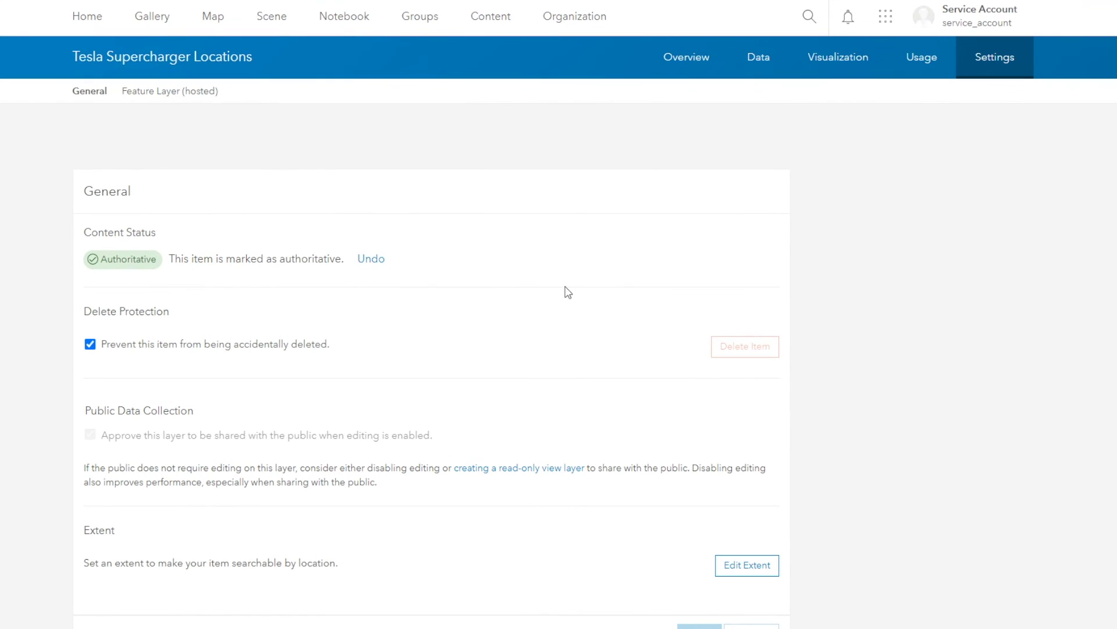
{"action": "left_click", "coordinate": [690, 70]}
{"action": "left_click", "coordinate": [933, 340]}
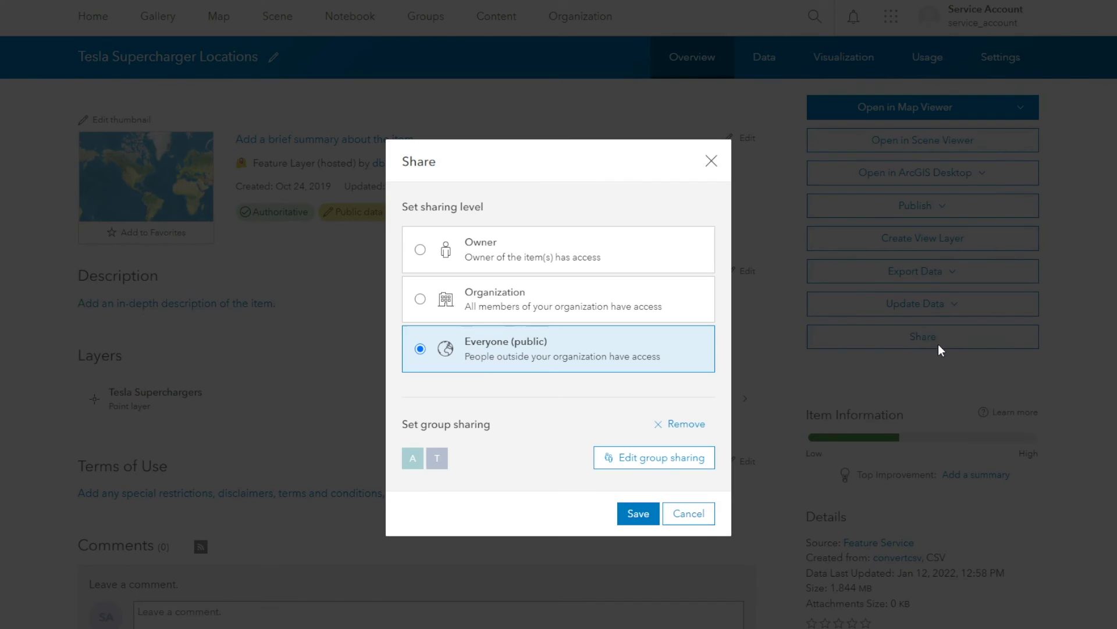
{"action": "left_click", "coordinate": [690, 519]}
{"action": "left_click", "coordinate": [994, 58]}
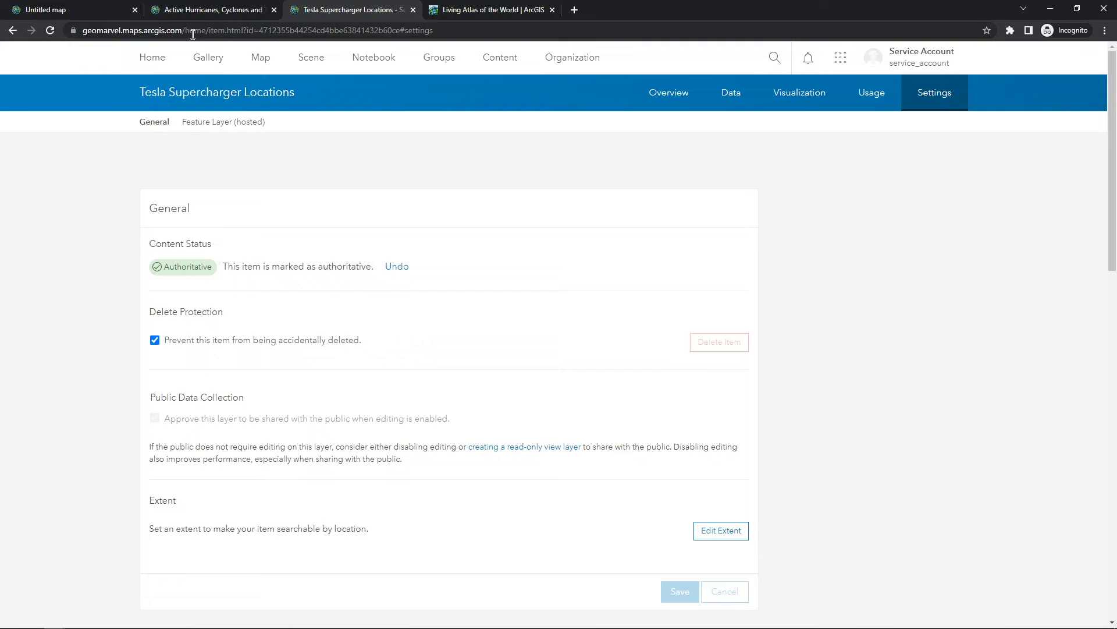
{"action": "left_click", "coordinate": [192, 34]}
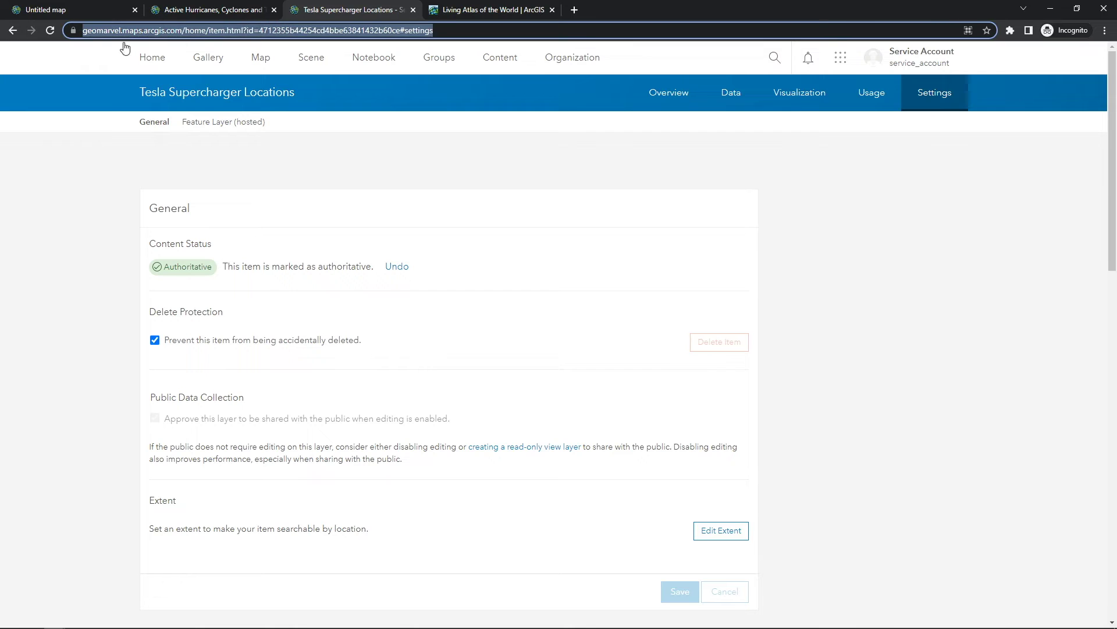
{"action": "left_click", "coordinate": [122, 36]}
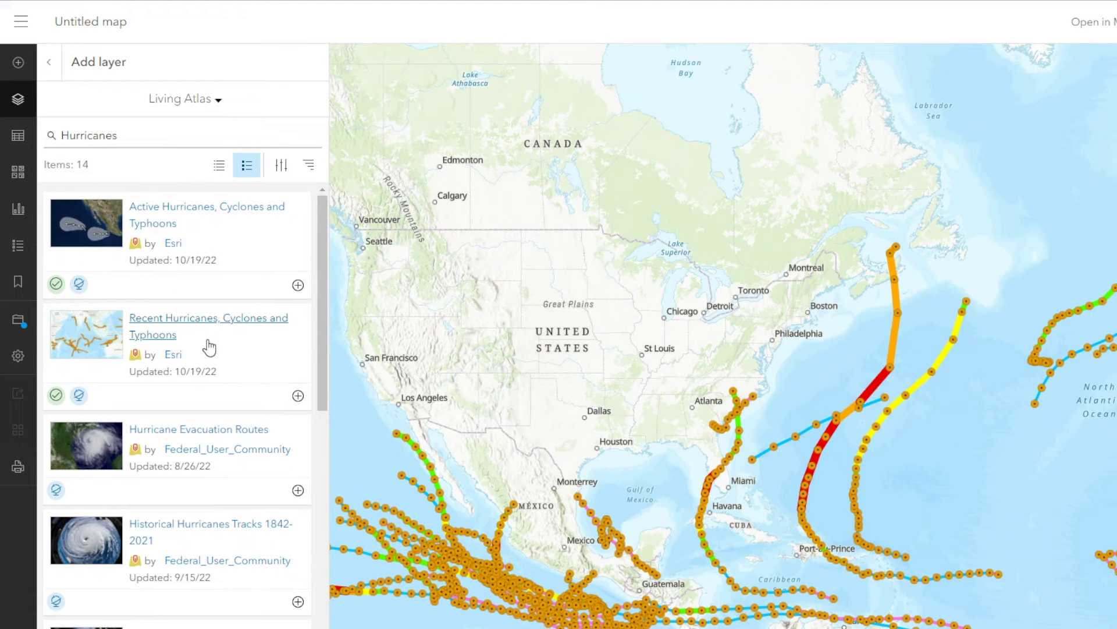
- Scroll further through the Living Atlas Hurricanes results and open the NOAA.GeoPlatform publisher profile
{"action": "scroll", "coordinate": [211, 338], "scroll_direction": "down", "scroll_amount": 4}
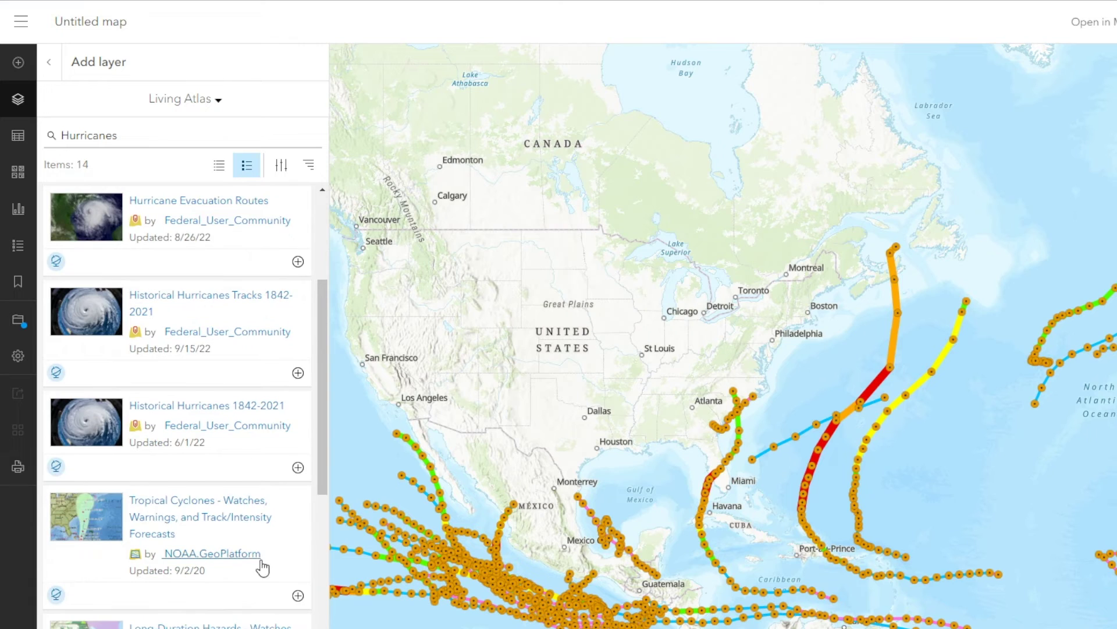
{"action": "left_click", "coordinate": [263, 567]}
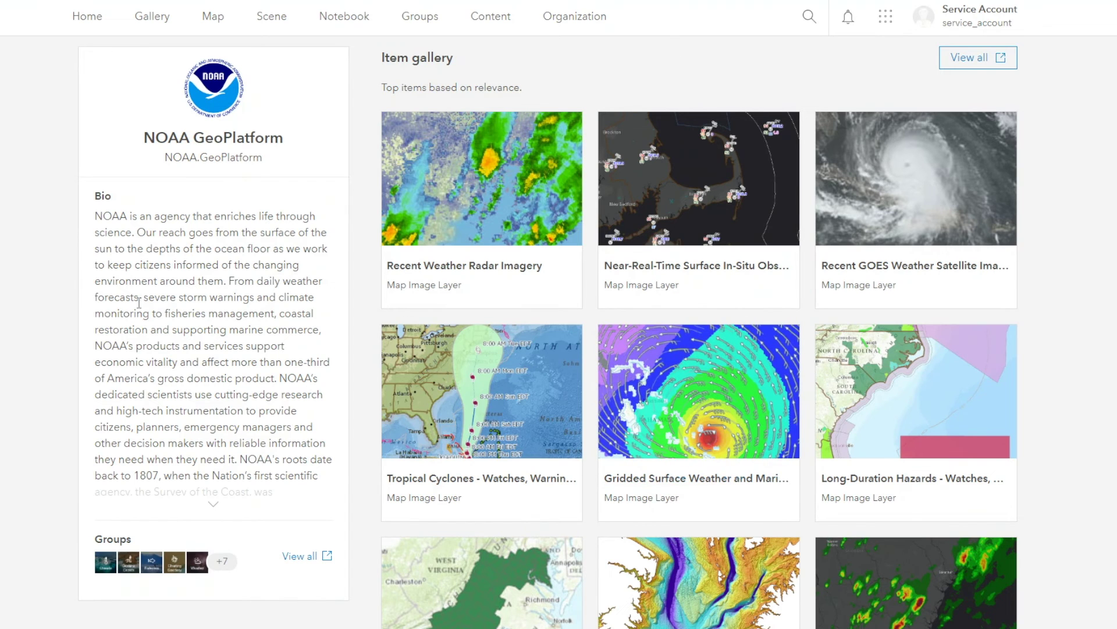
- Expand the full NOAA GeoPlatform bio and browse its gallery of weather map image layers
{"action": "left_click", "coordinate": [210, 505]}
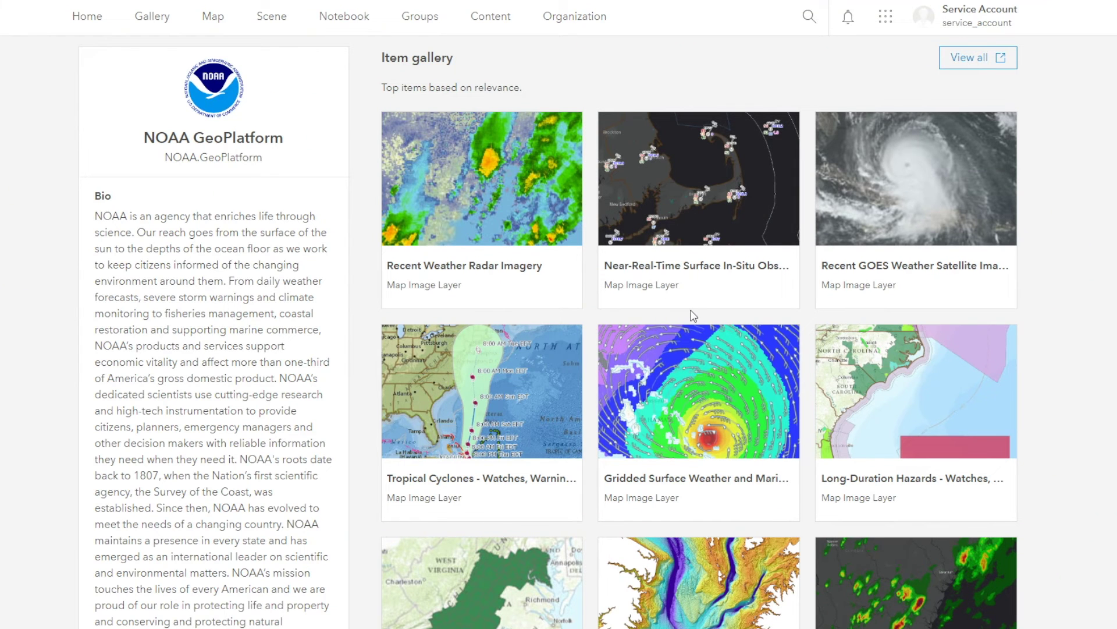
{"action": "scroll", "coordinate": [349, 459], "scroll_direction": "down", "scroll_amount": 1}
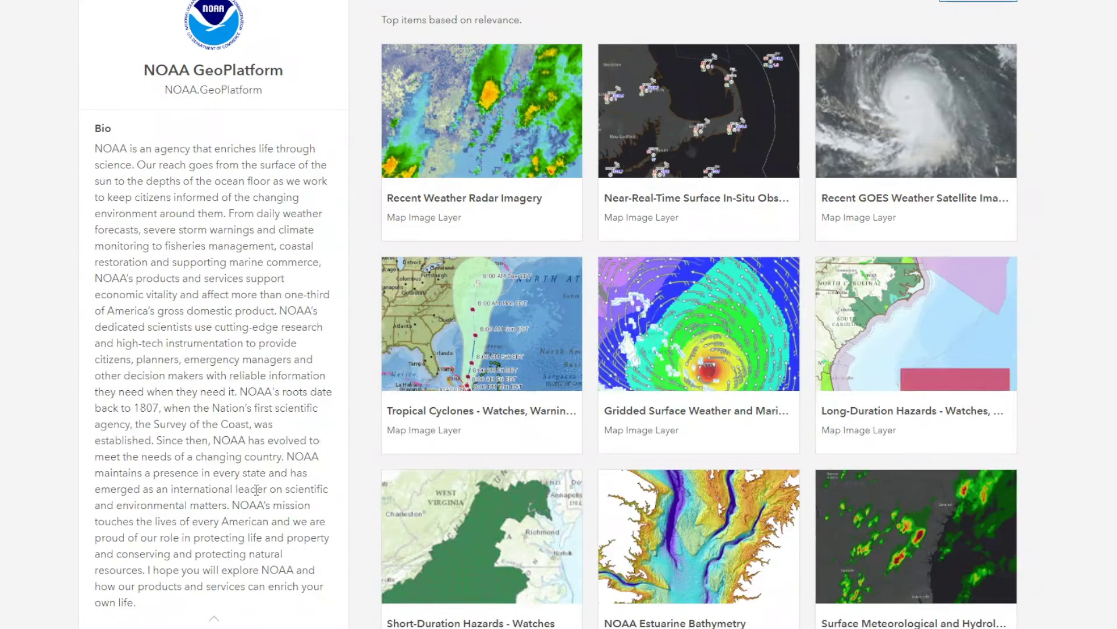
{"action": "scroll", "coordinate": [263, 342], "scroll_direction": "up", "scroll_amount": 1}
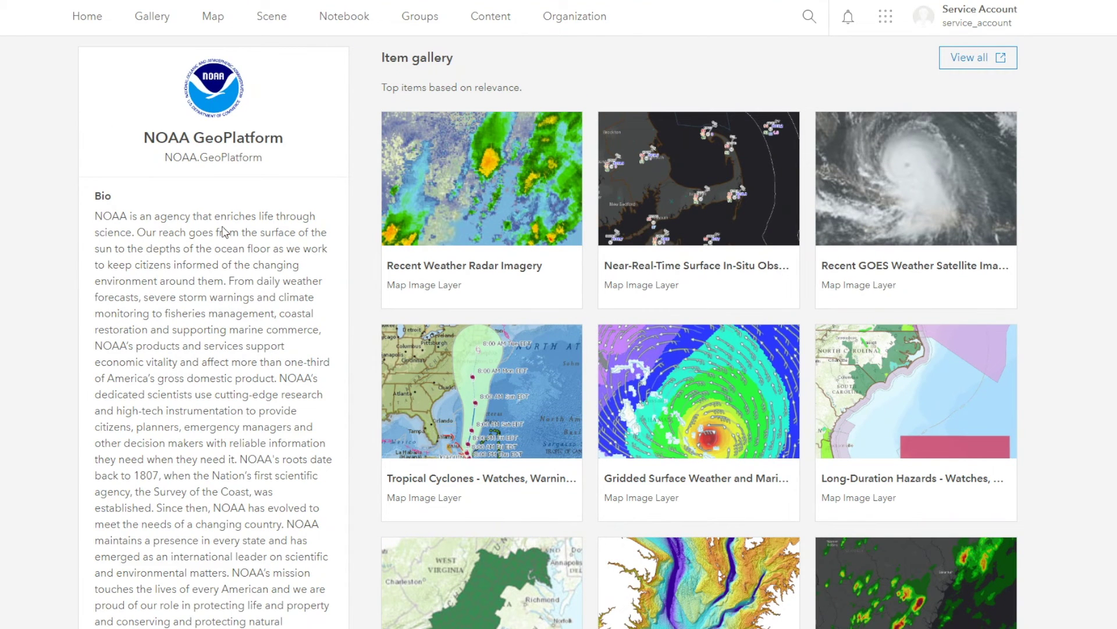
{"action": "scroll", "coordinate": [250, 500], "scroll_direction": "down", "scroll_amount": 5}
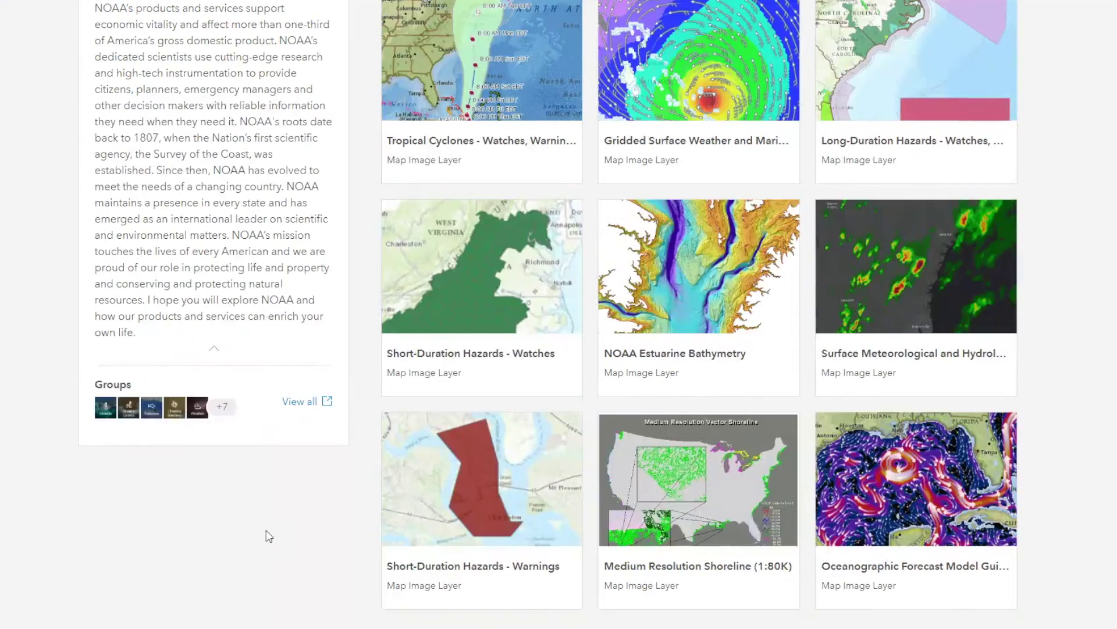
{"action": "scroll", "coordinate": [294, 591], "scroll_direction": "up", "scroll_amount": 4}
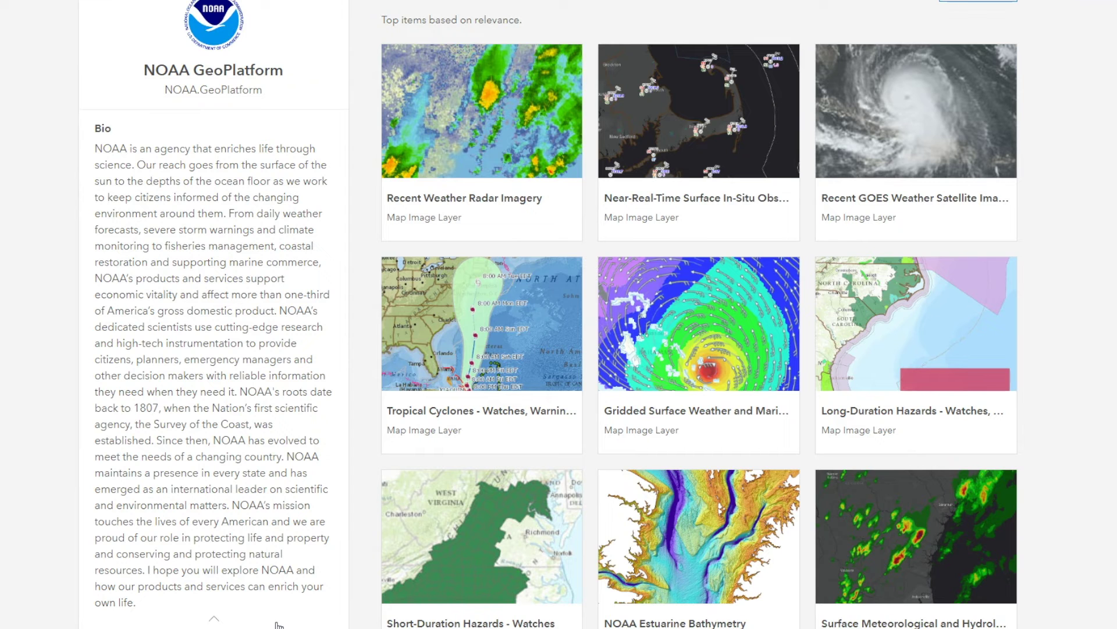
{"action": "scroll", "coordinate": [352, 507], "scroll_direction": "up", "scroll_amount": 2}
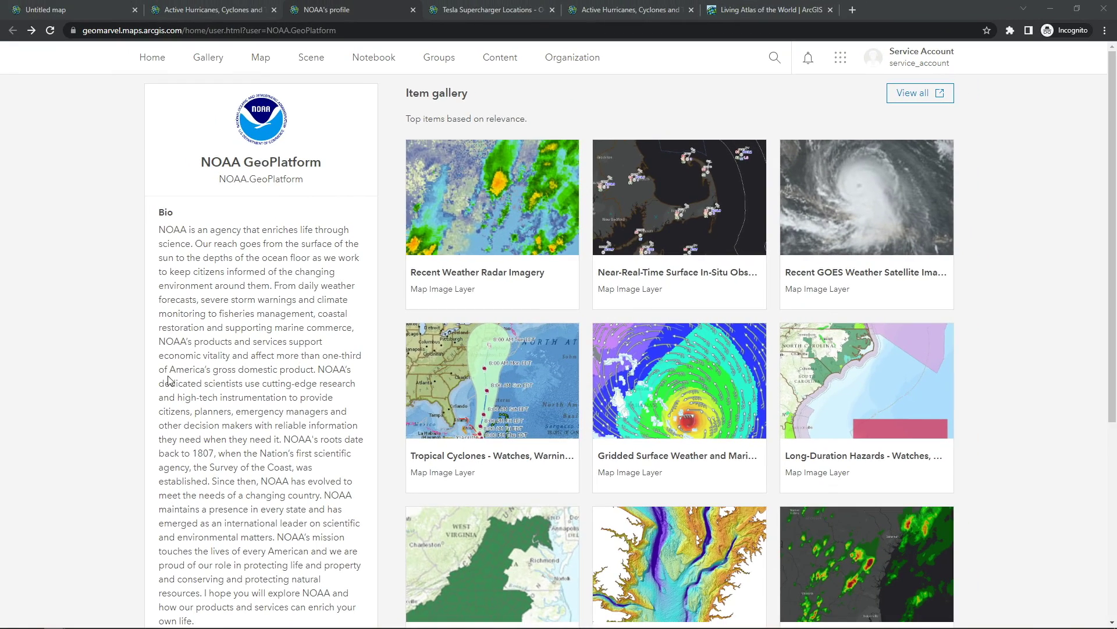
- Review the Tesla Supercharger Locations item-information checklist, then return to Active Hurricanes and the Living Atlas Contribute page
{"action": "left_click", "coordinate": [468, 8]}
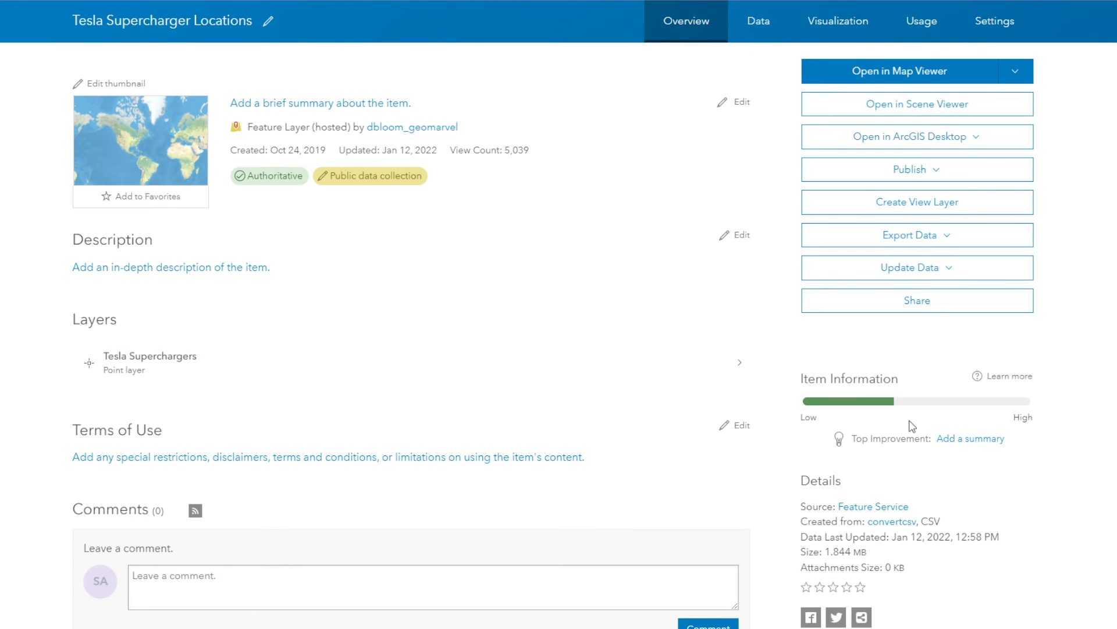
{"action": "left_click", "coordinate": [1002, 378]}
{"action": "scroll", "coordinate": [1102, 431], "scroll_direction": "down", "scroll_amount": 1}
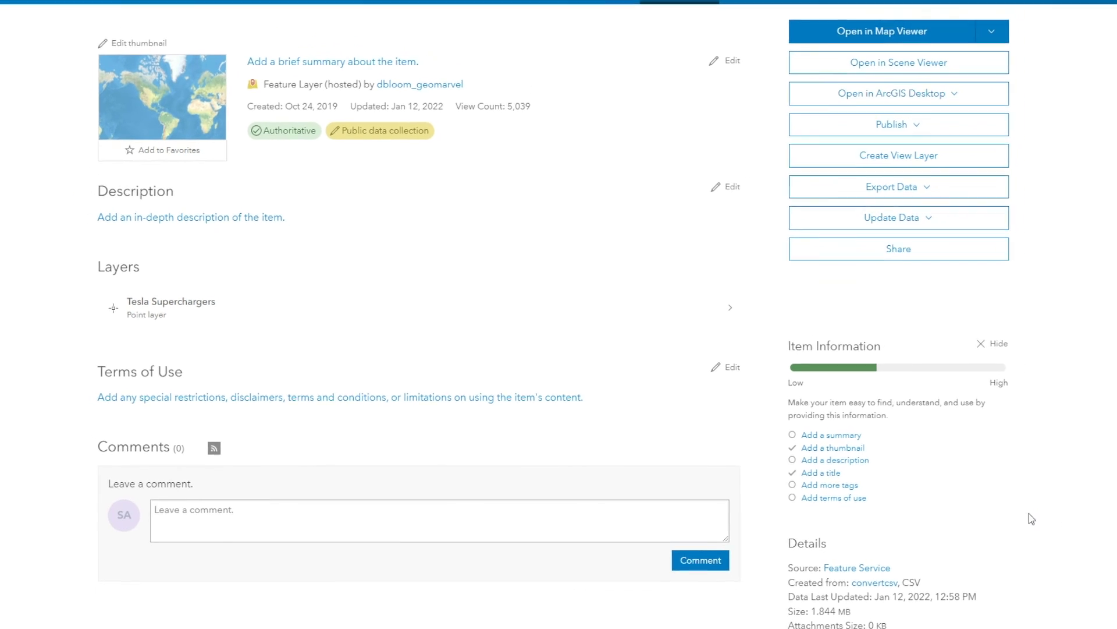
{"action": "left_click", "coordinate": [205, 9]}
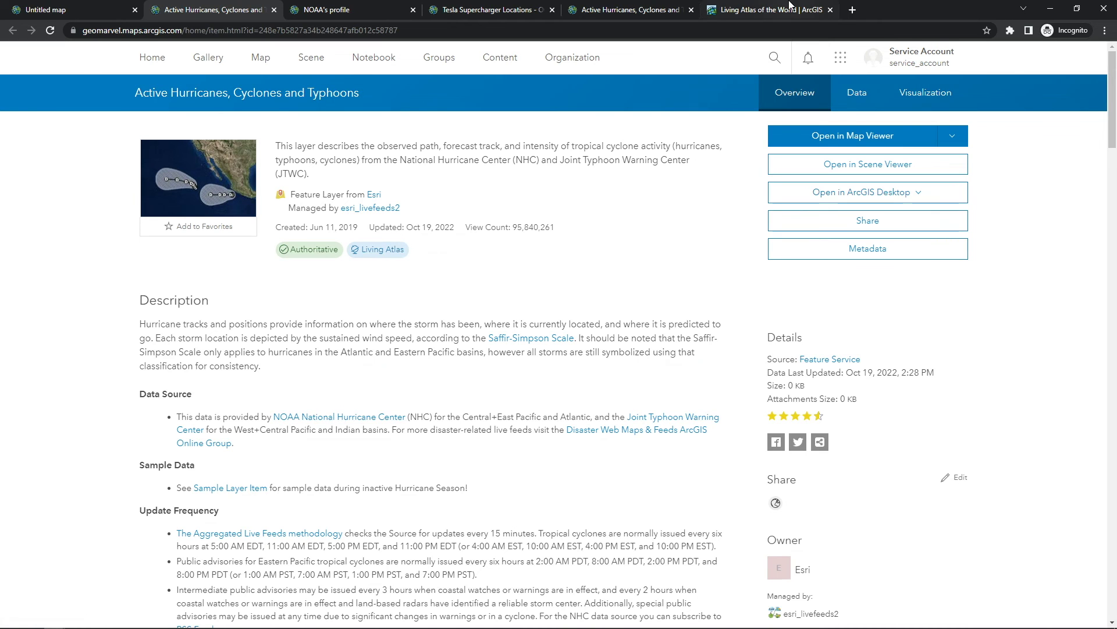
{"action": "left_click", "coordinate": [768, 10]}
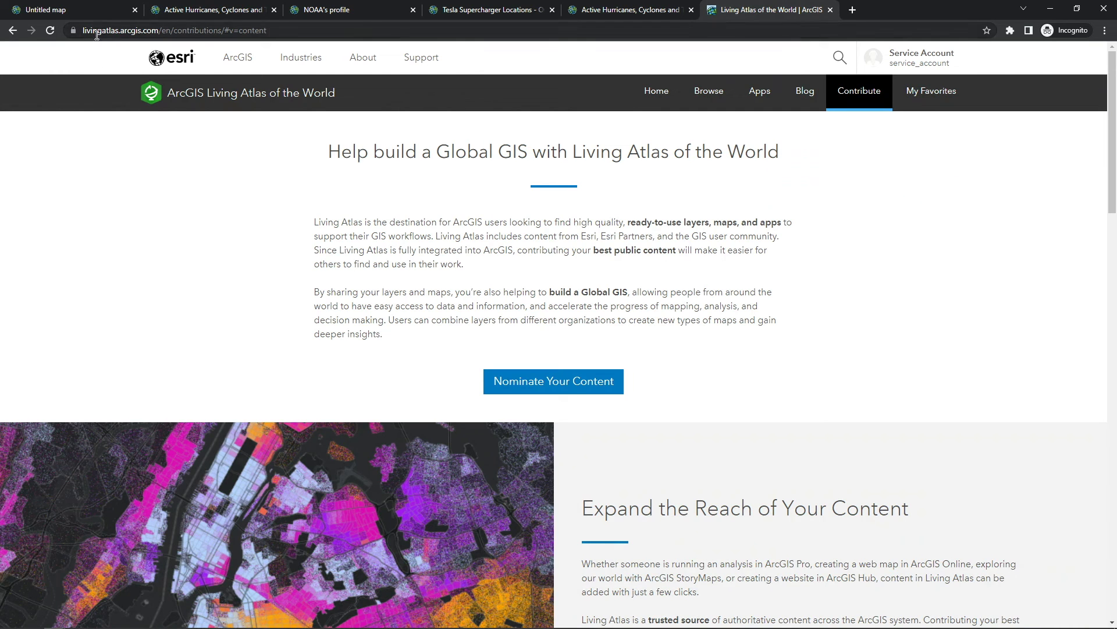